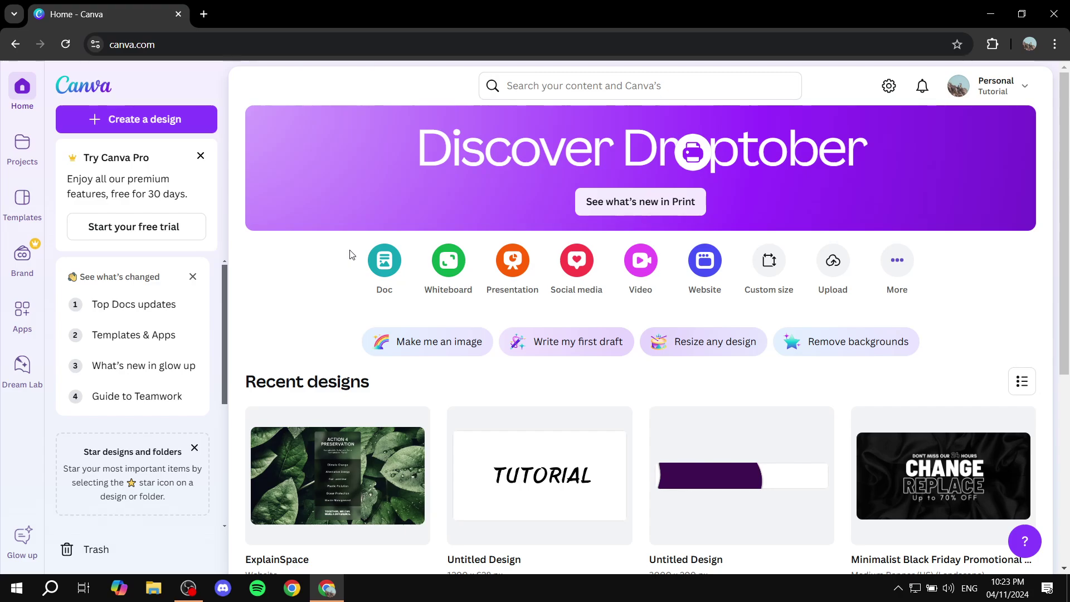
Open page 4 of the ExplainSpace website design, the leaf photo, in the full editor
left_click(362, 485)
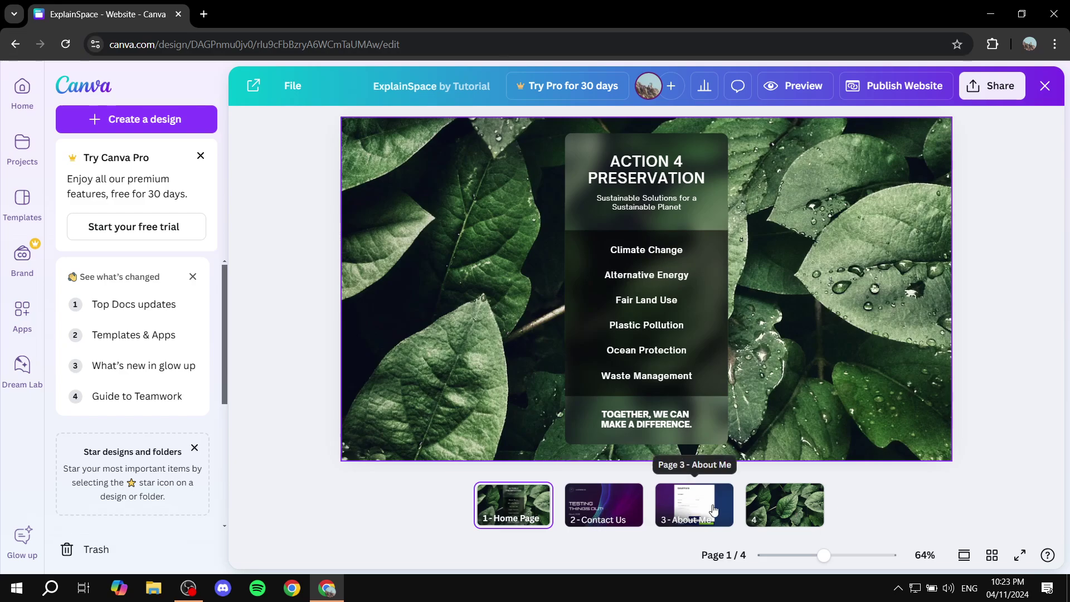
left_click(777, 512)
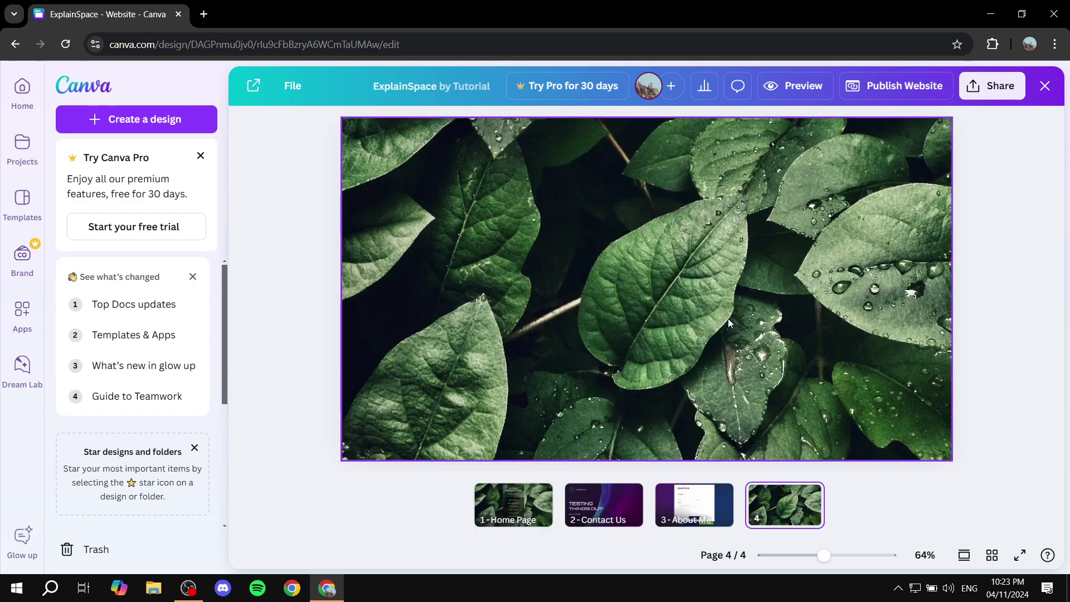
left_click(740, 252)
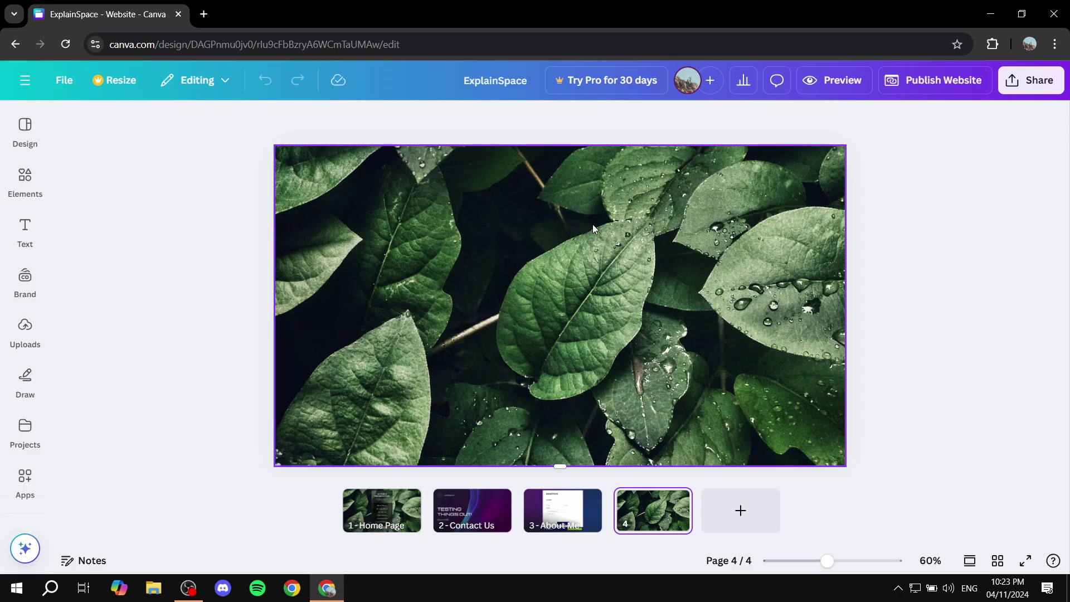
Add a 'Click Here!' heading, move it near the top of the leaf photo, and select its text
left_click(34, 237)
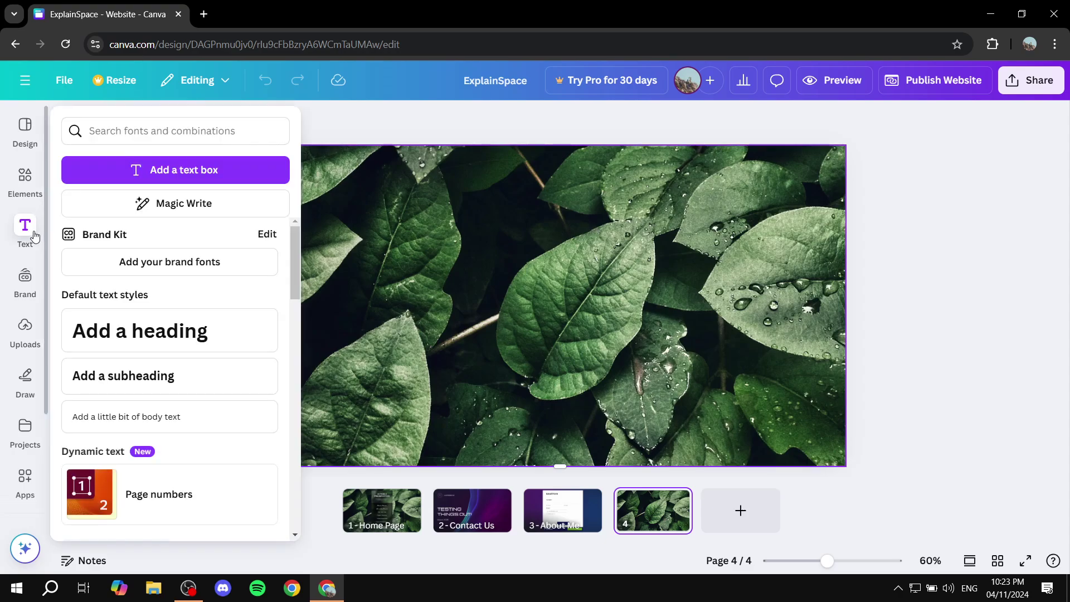
left_click(162, 333)
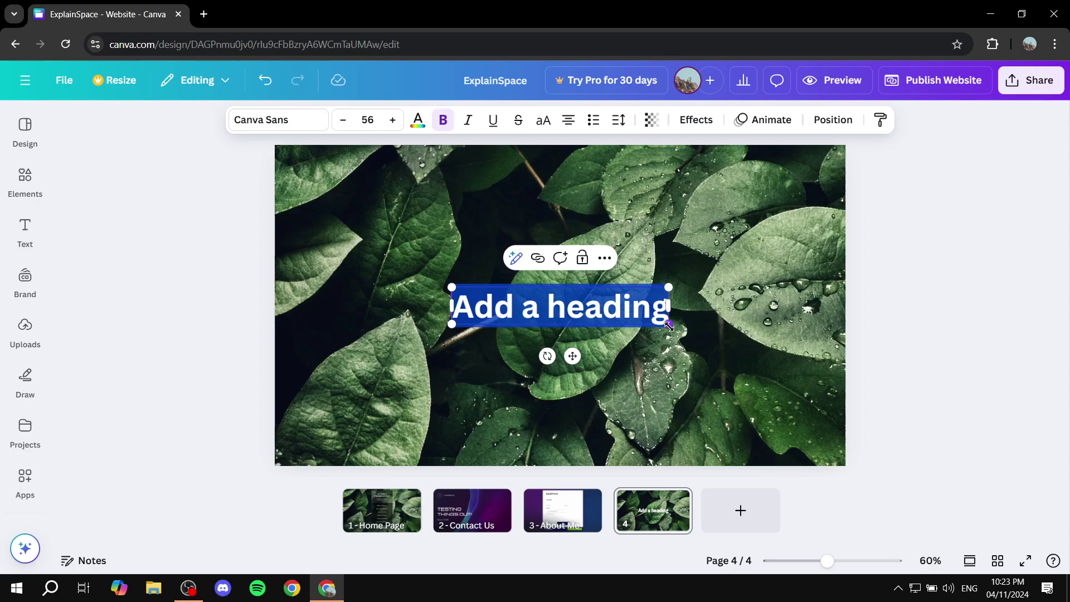
type("Click")
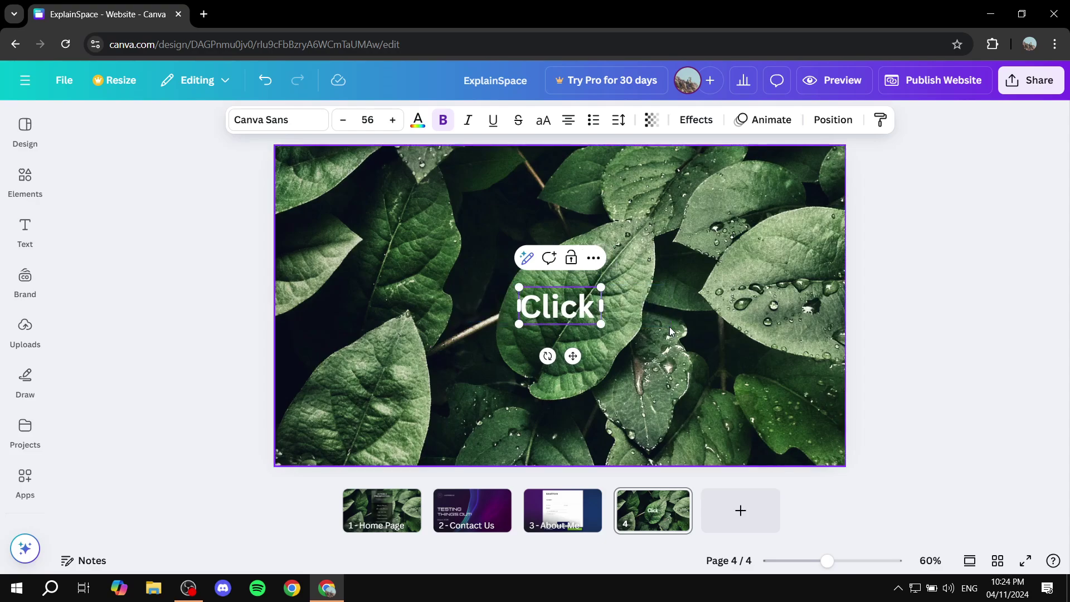
type(" Here!")
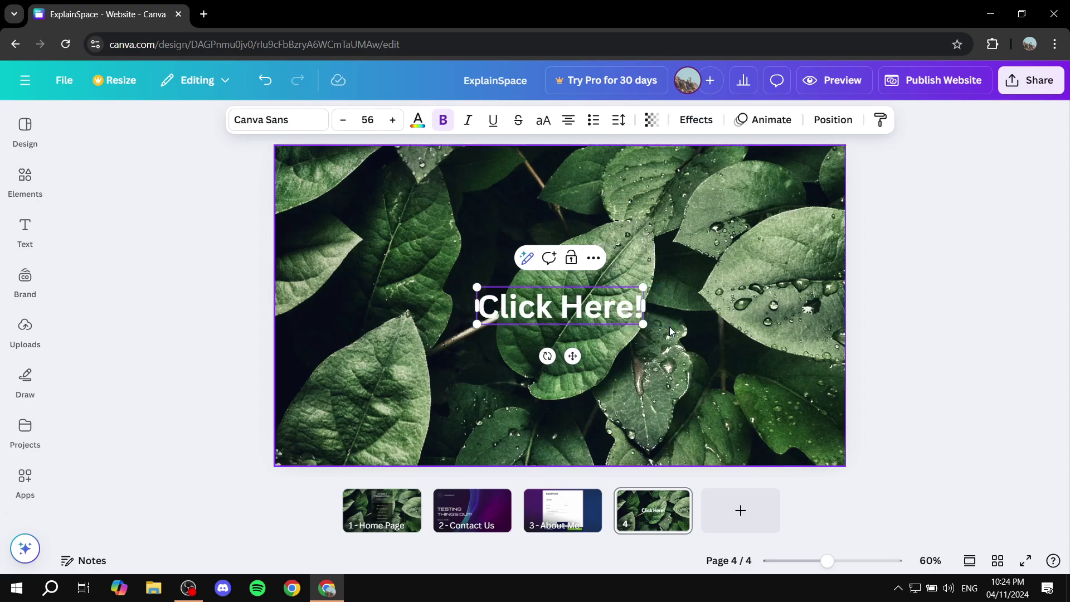
left_click(596, 324)
left_click_drag(595, 327, 584, 233)
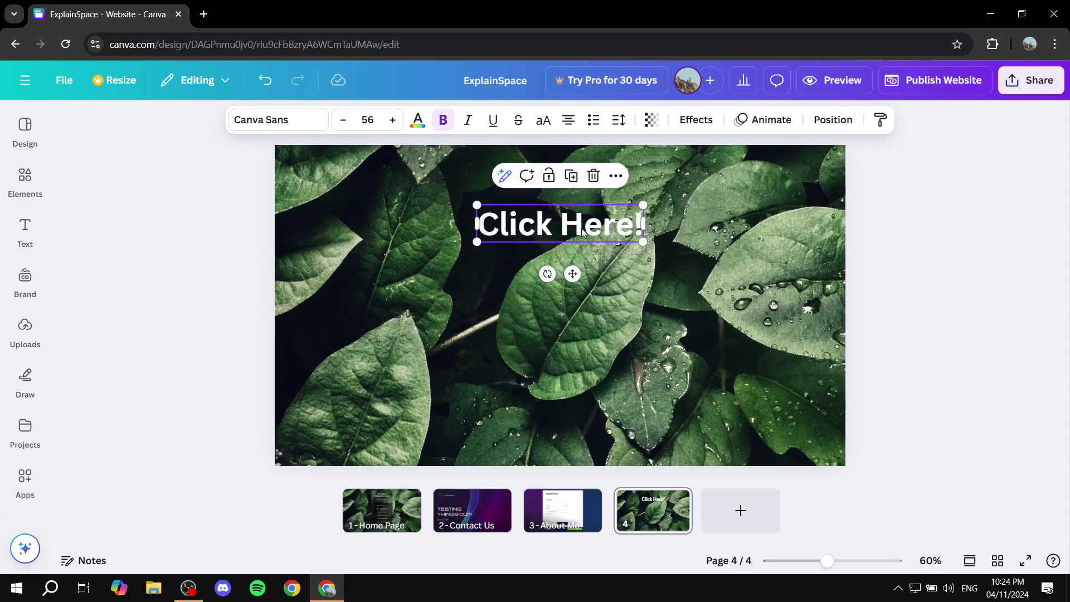
double_click(586, 234)
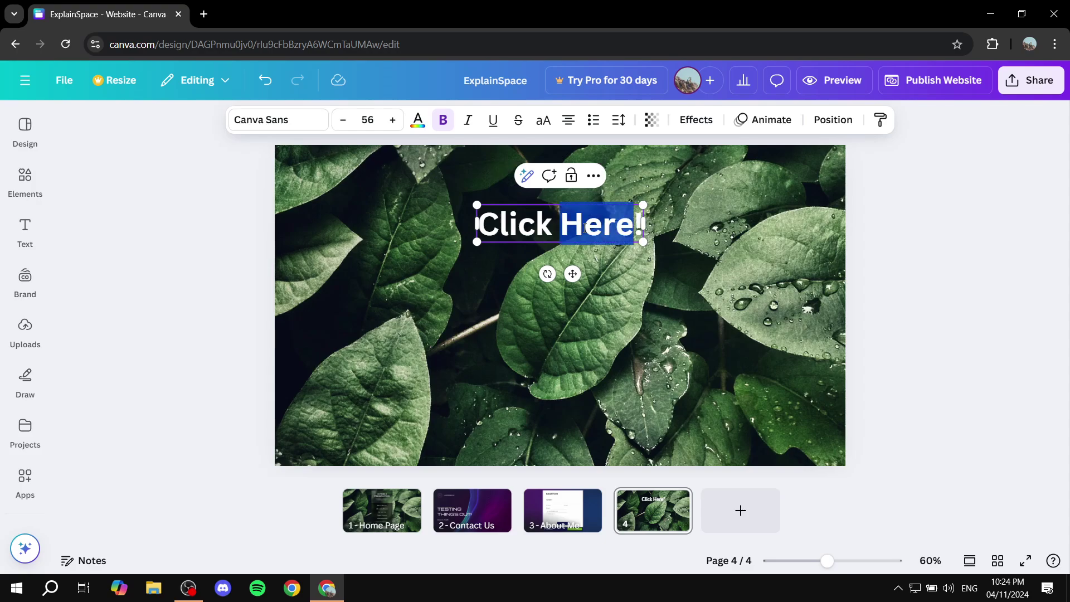
triple_click(552, 228)
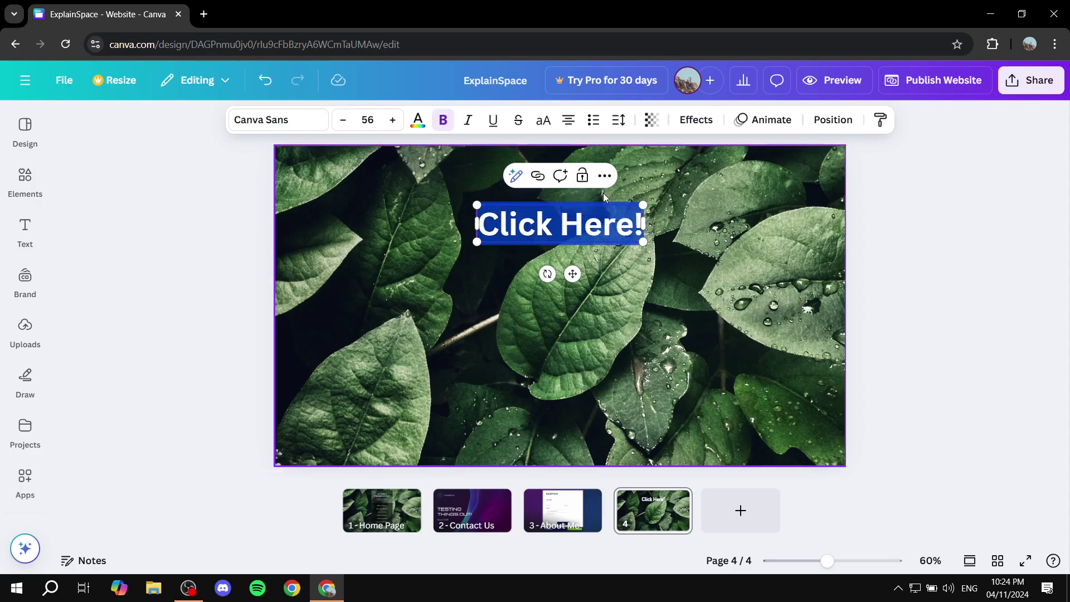
Link the 'Click Here!' heading to google.com and remove its underline
left_click(605, 176)
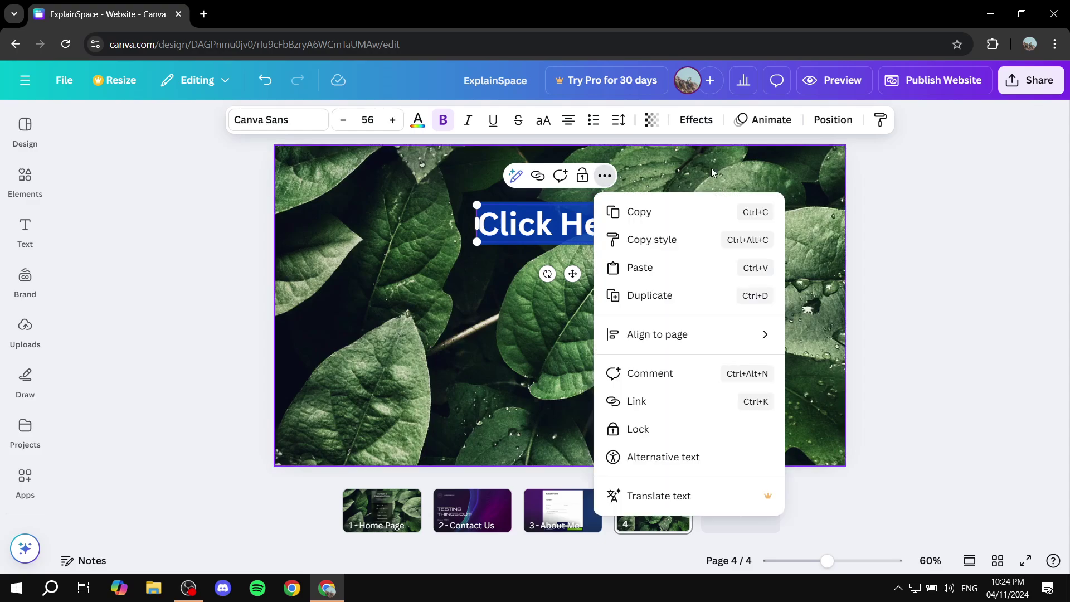
left_click(693, 403)
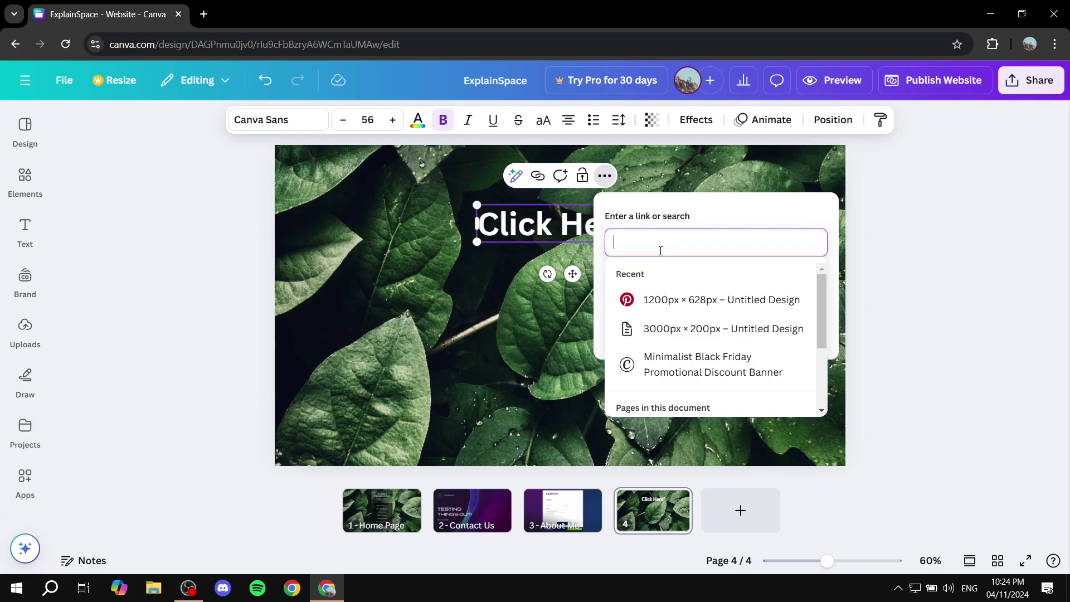
type("google.")
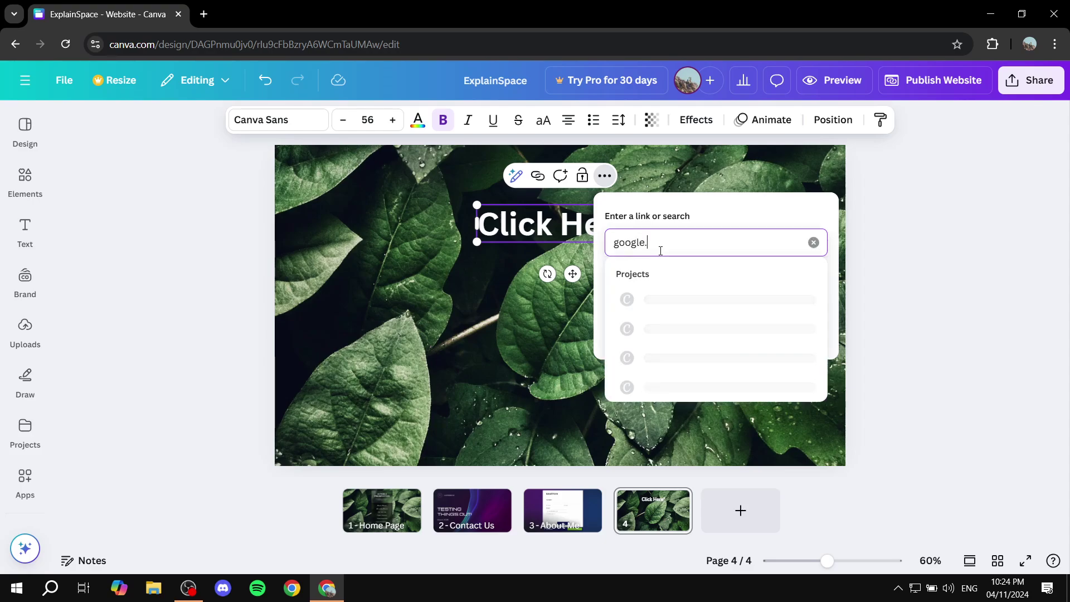
type("com")
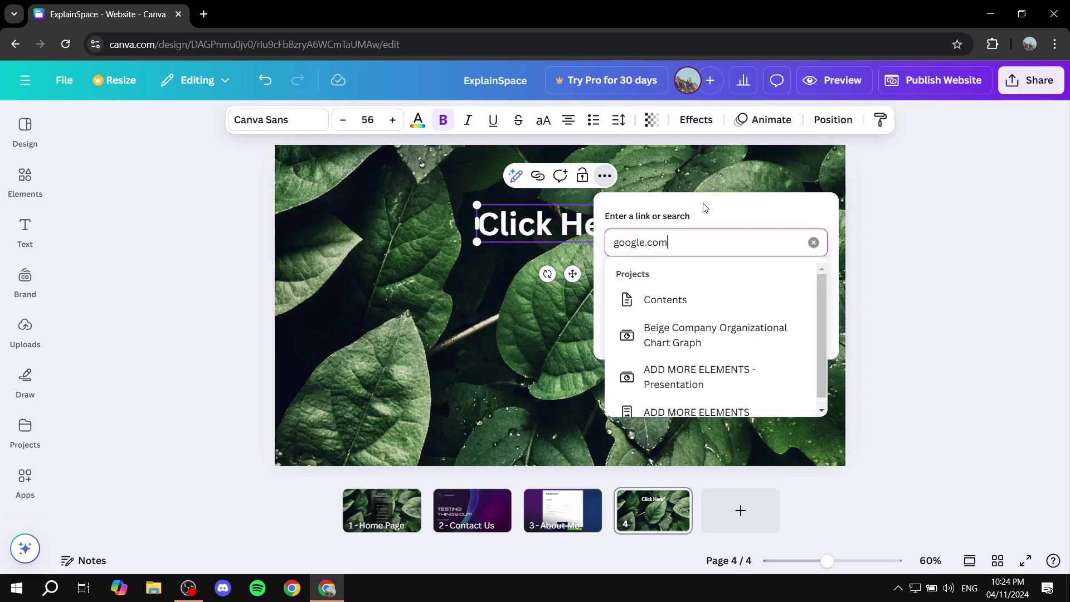
key("Return")
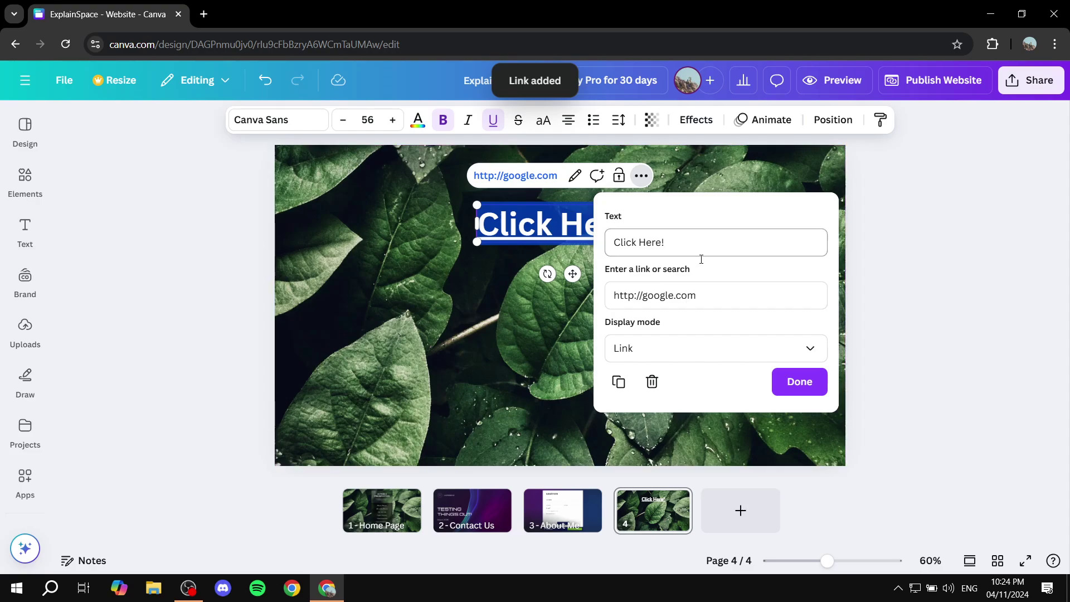
left_click(814, 389)
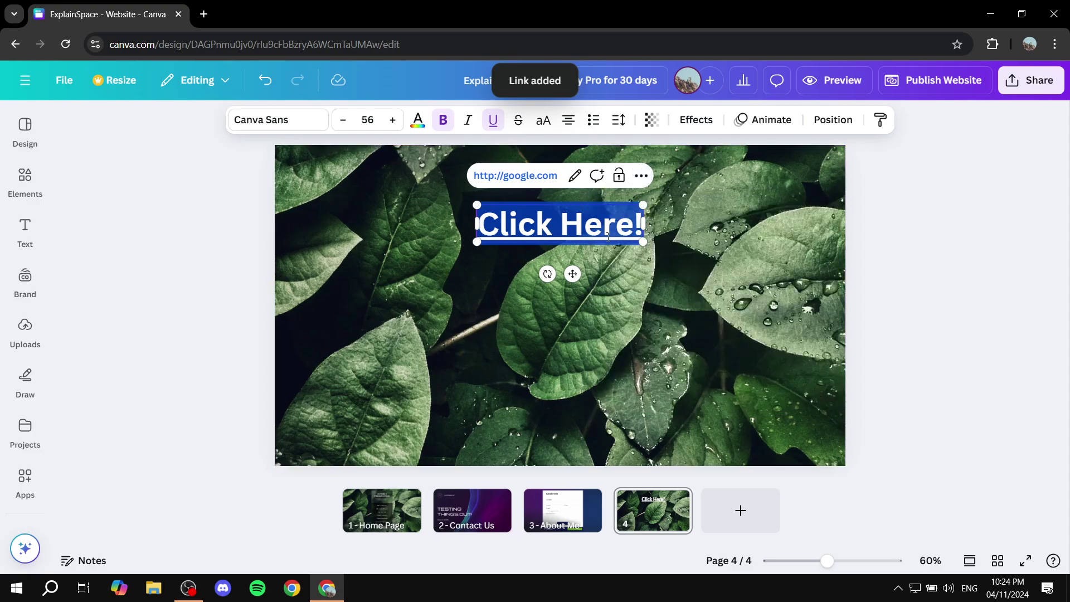
left_click(493, 120)
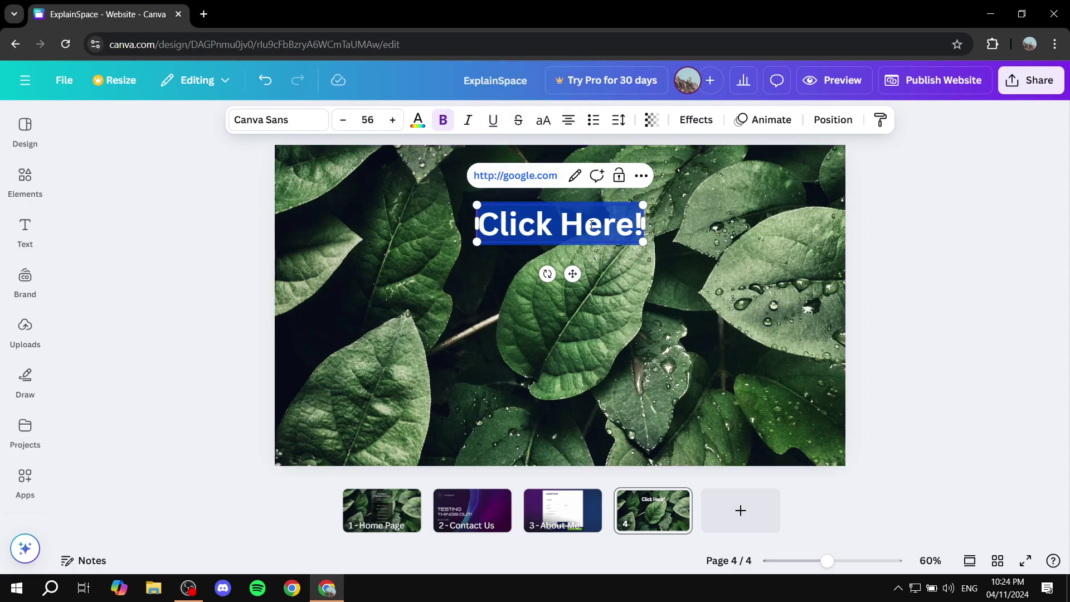
left_click(634, 280)
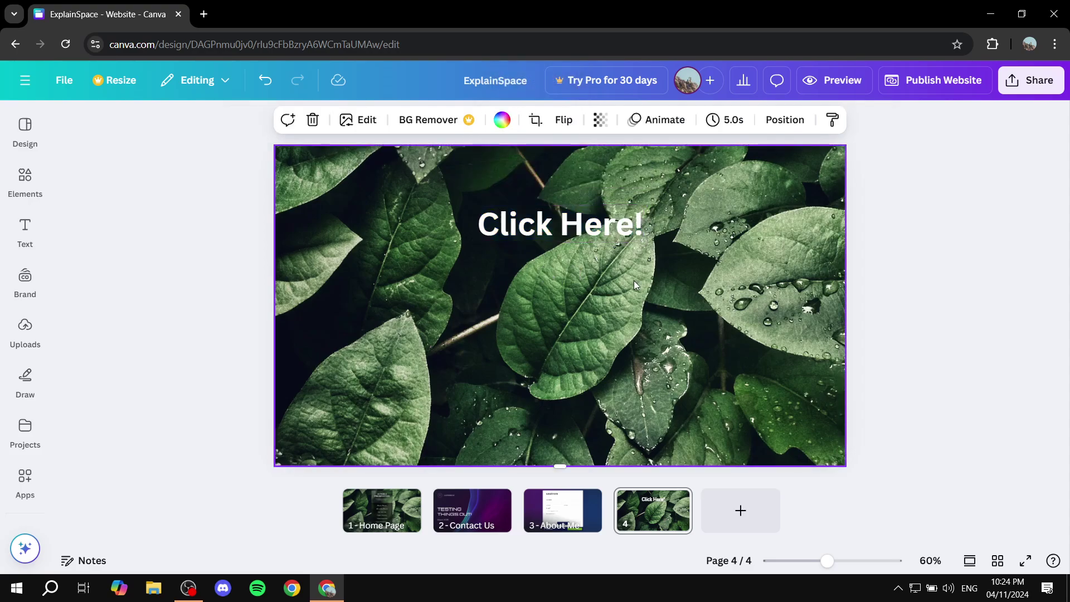
Apply a Background effect to the heading, adjusting its roundness, spread and transparency
left_click(598, 235)
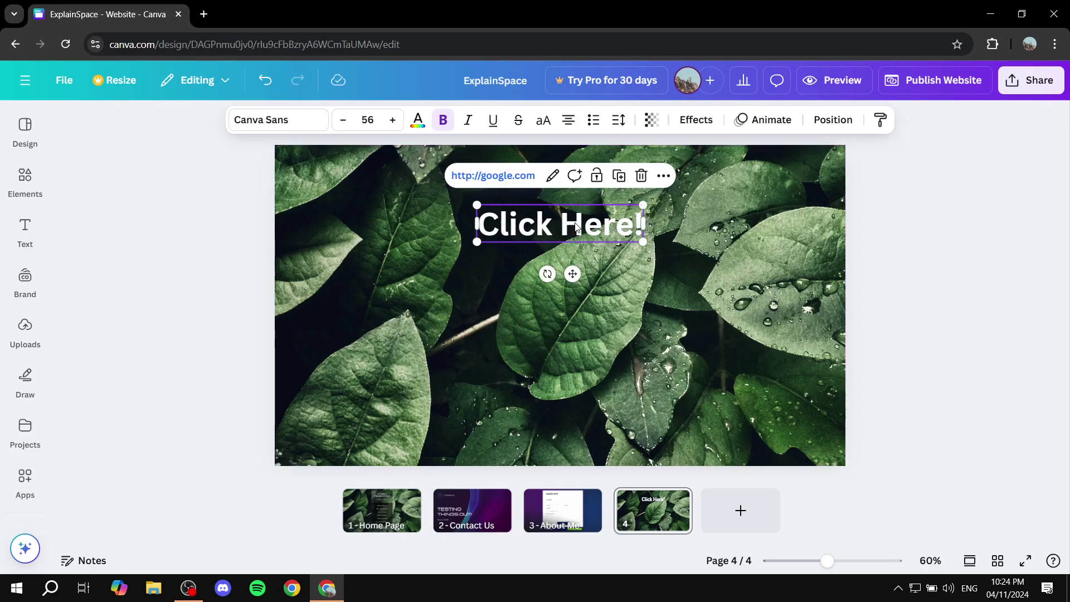
left_click(697, 120)
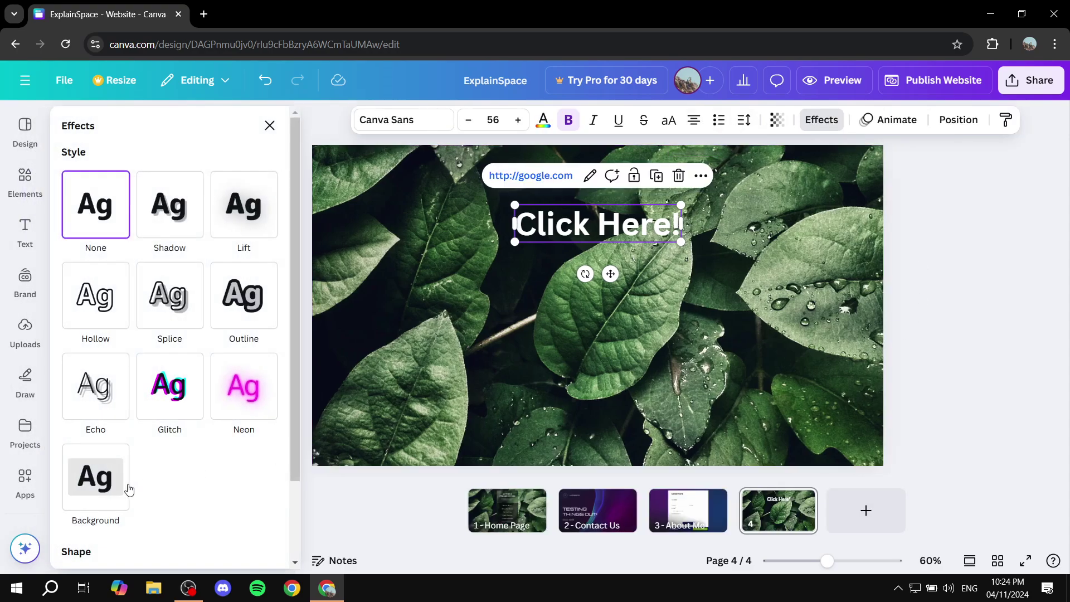
left_click(109, 488)
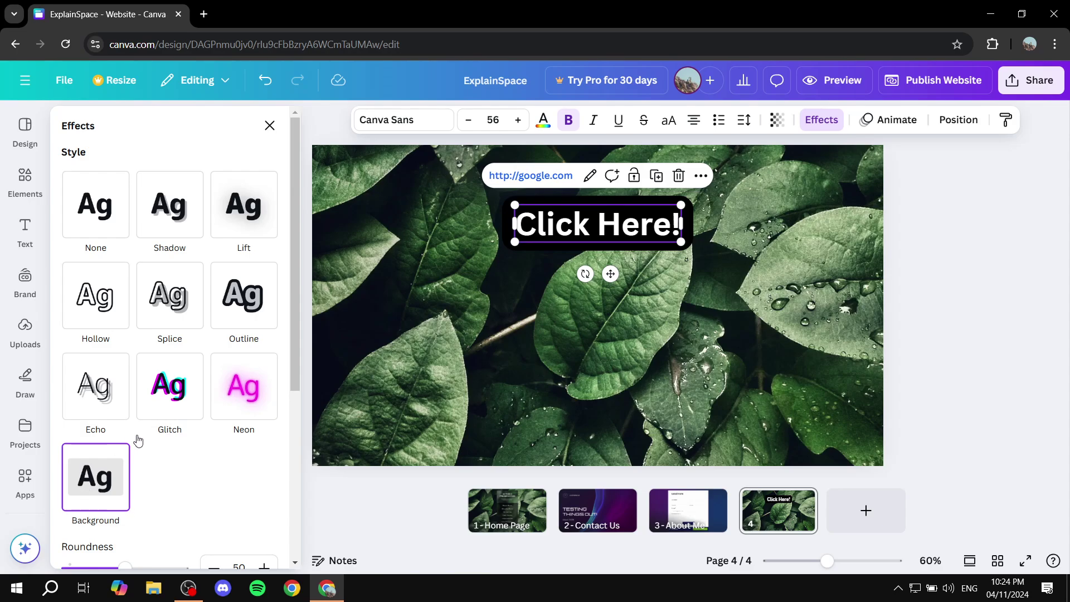
scroll(191, 449, "down", 1)
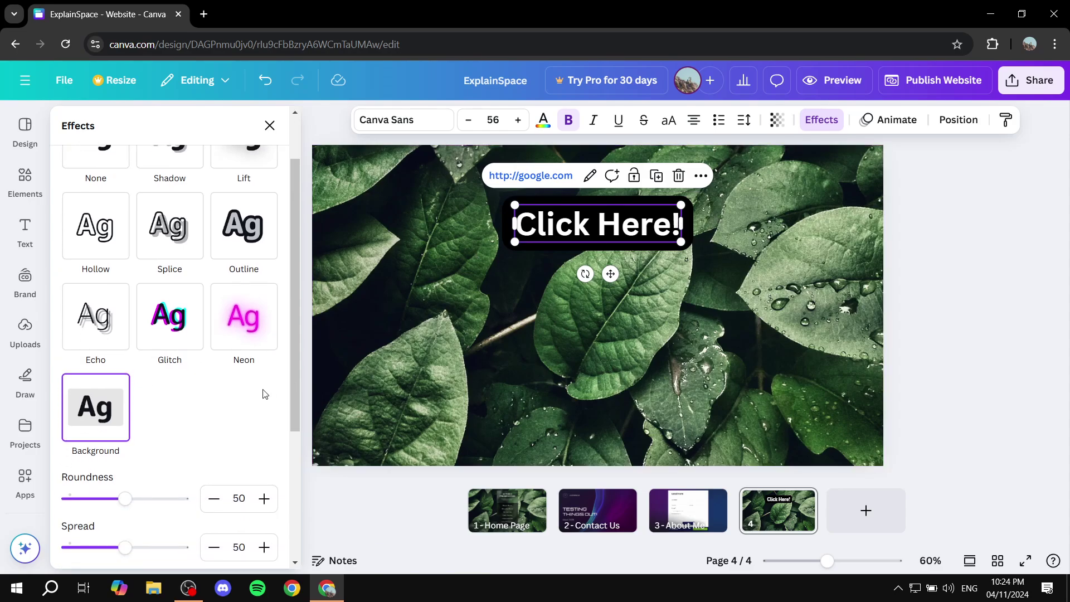
scroll(242, 390, "down", 2)
mouse_move(125, 361)
left_mouse_down()
mouse_move(188, 359)
mouse_move(65, 361)
mouse_move(144, 371)
left_mouse_up()
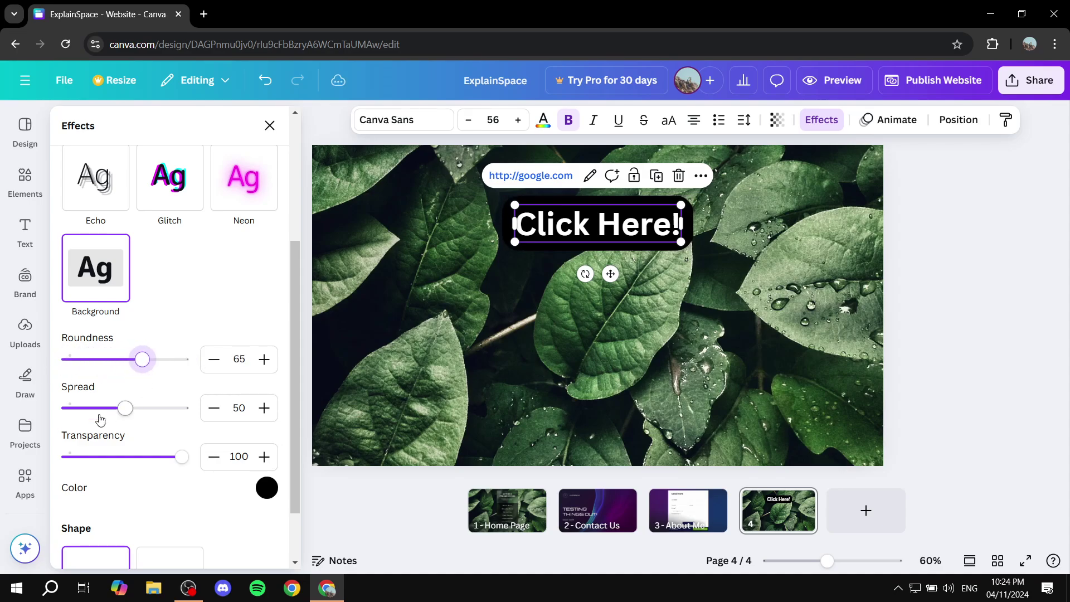
mouse_move(122, 411)
left_mouse_down()
mouse_move(190, 410)
mouse_move(143, 408)
mouse_move(154, 408)
left_mouse_up()
mouse_move(179, 454)
left_mouse_down()
mouse_move(108, 456)
mouse_move(159, 459)
left_mouse_up()
scroll(208, 408, "down", 2)
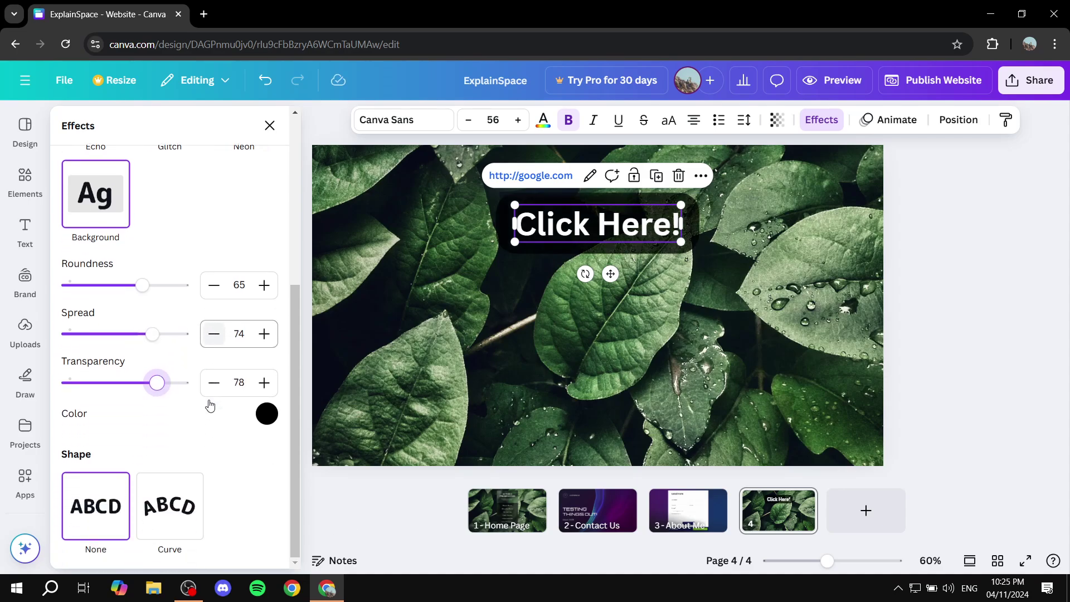
Change the heading's background colour to light grey and close the Effects settings
left_click(266, 414)
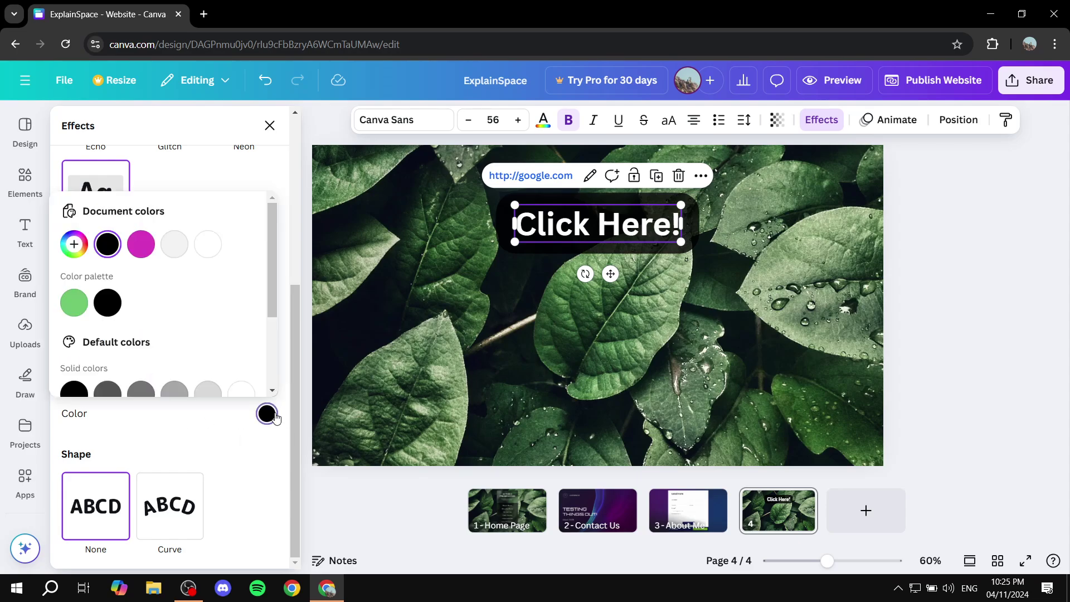
scroll(207, 314, "down", 2)
scroll(207, 314, "down", 1)
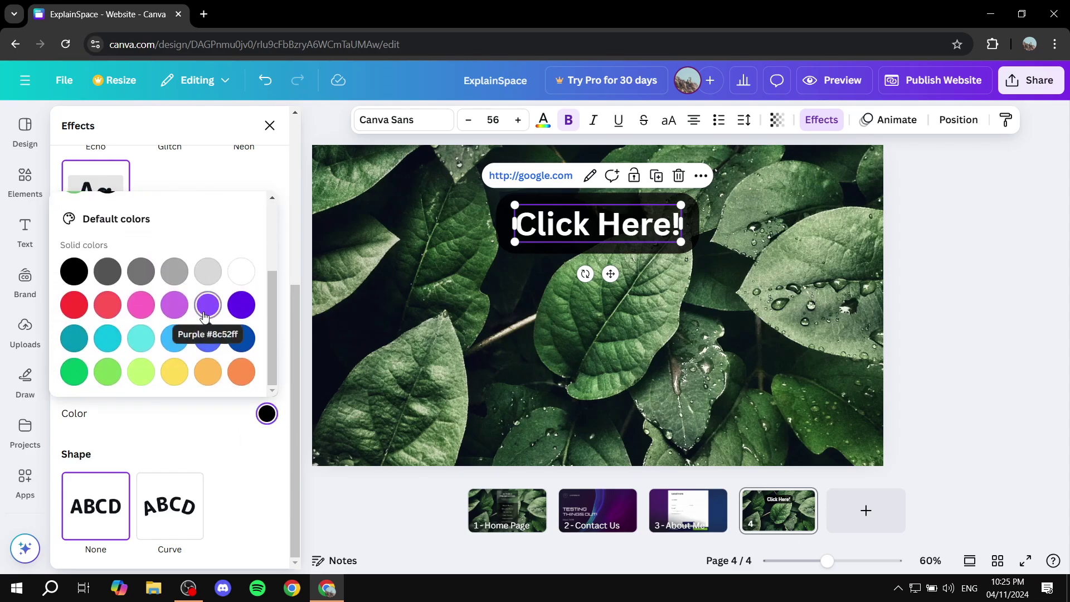
scroll(205, 316, "up", 1)
left_click(144, 343)
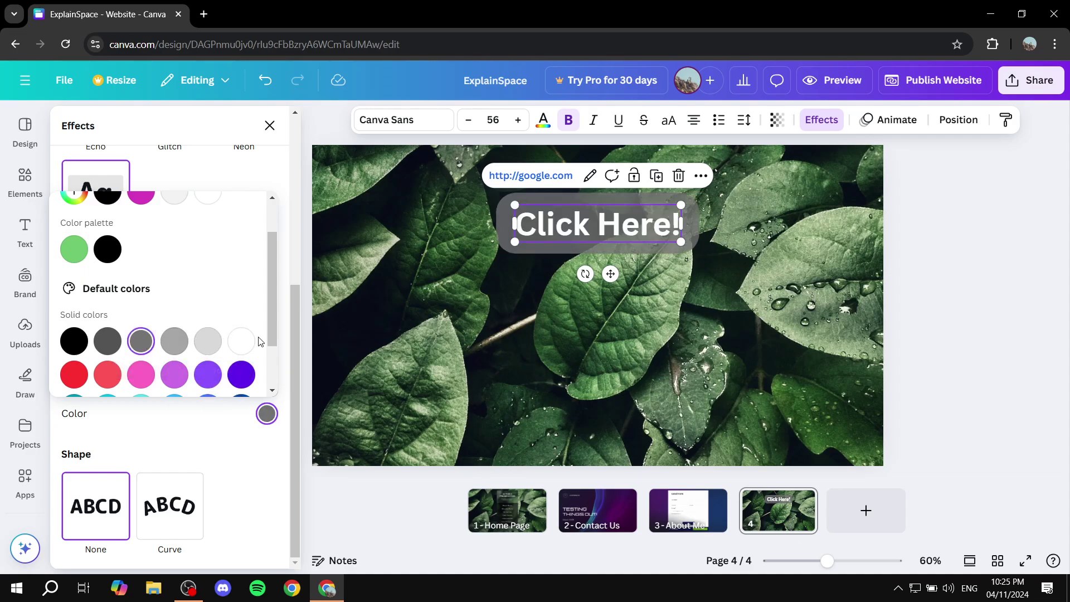
left_click(242, 341)
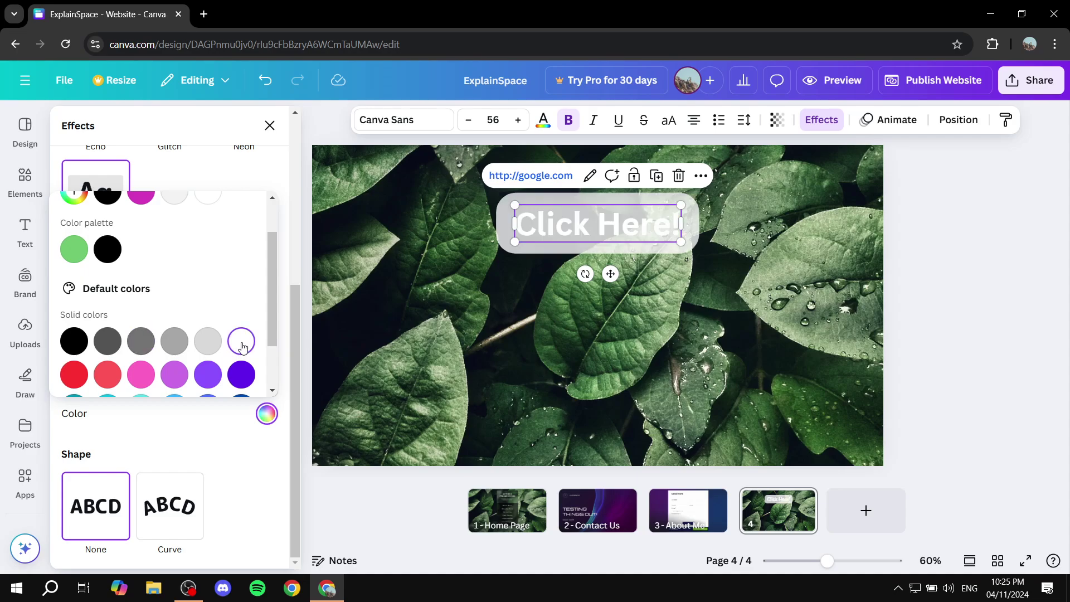
left_click(208, 340)
left_click(175, 341)
left_click(206, 342)
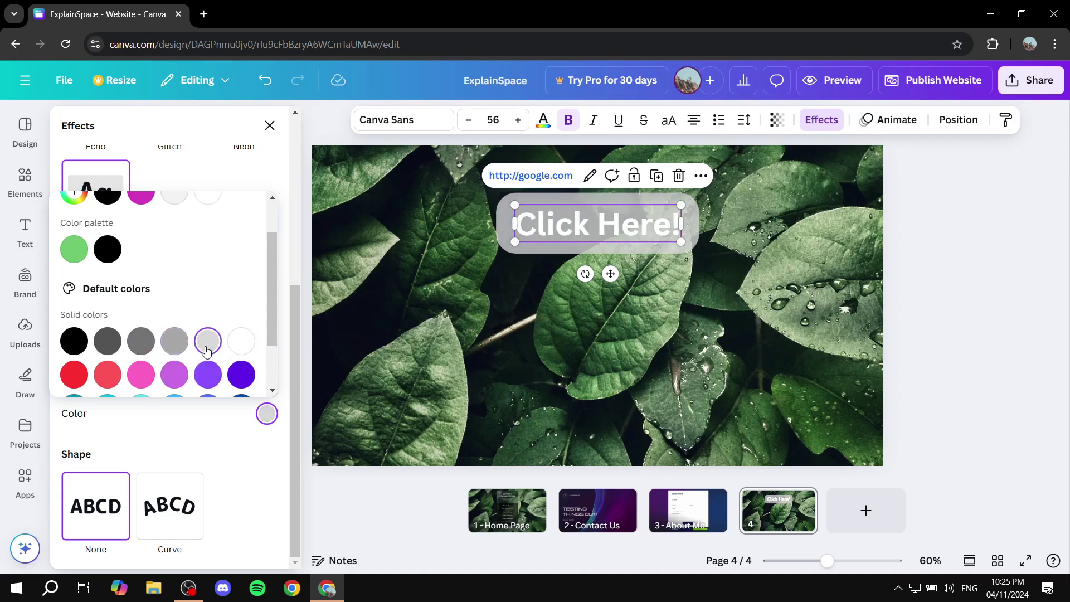
scroll(213, 308, "up", 1)
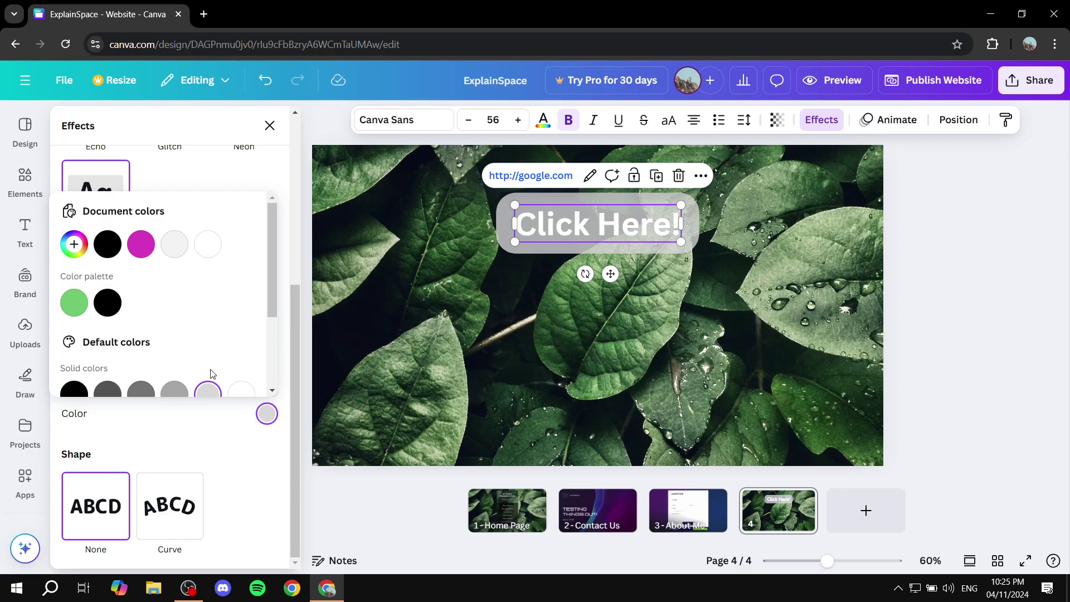
left_click(234, 432)
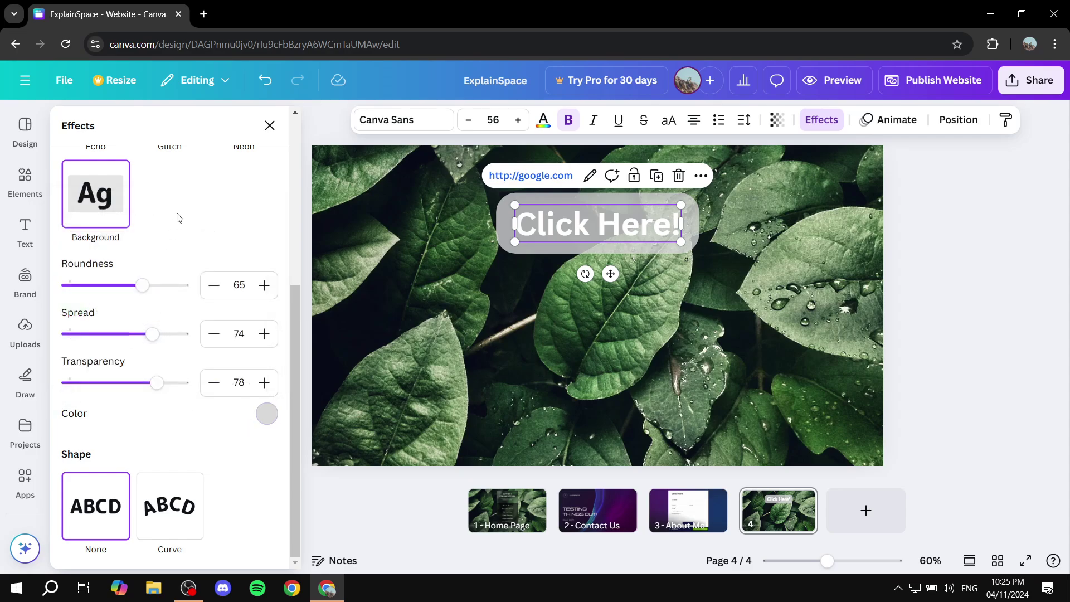
left_click(269, 126)
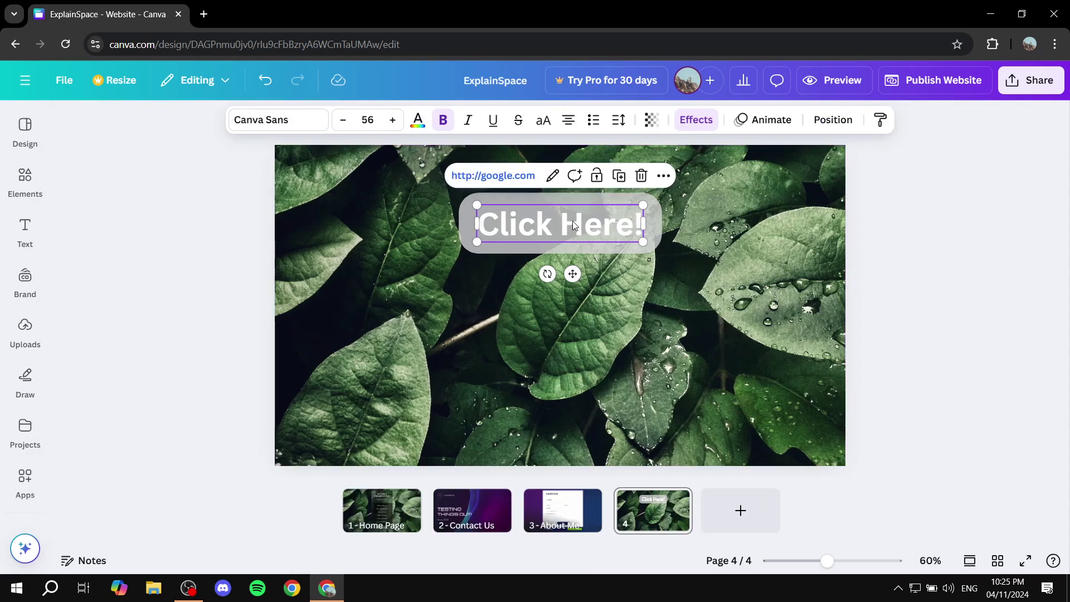
left_click(590, 315)
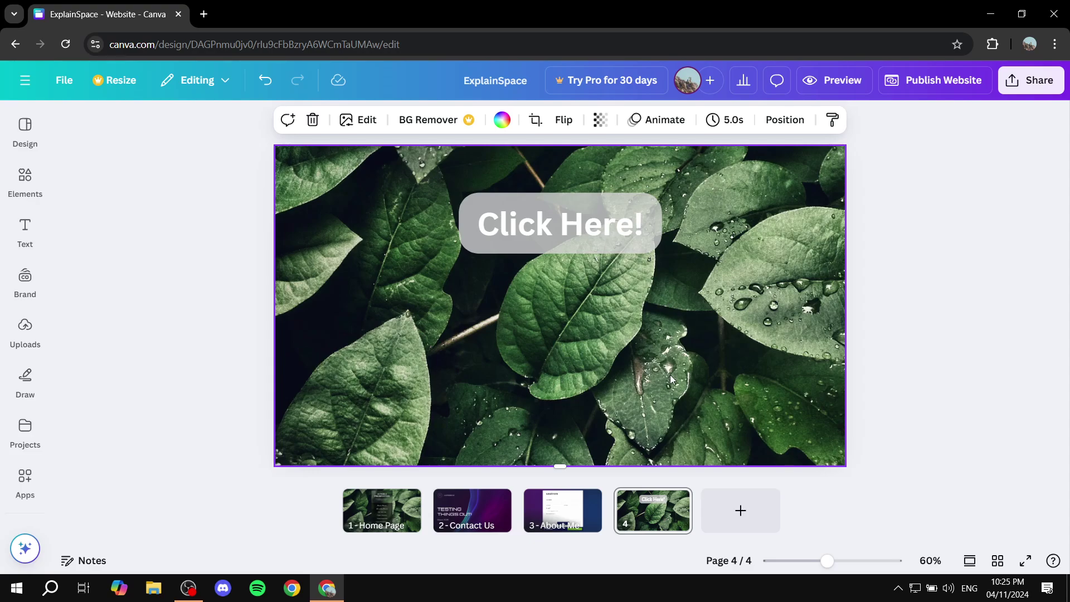
Rerun the 'Button' element search and filter the results to Graphics
left_click(34, 185)
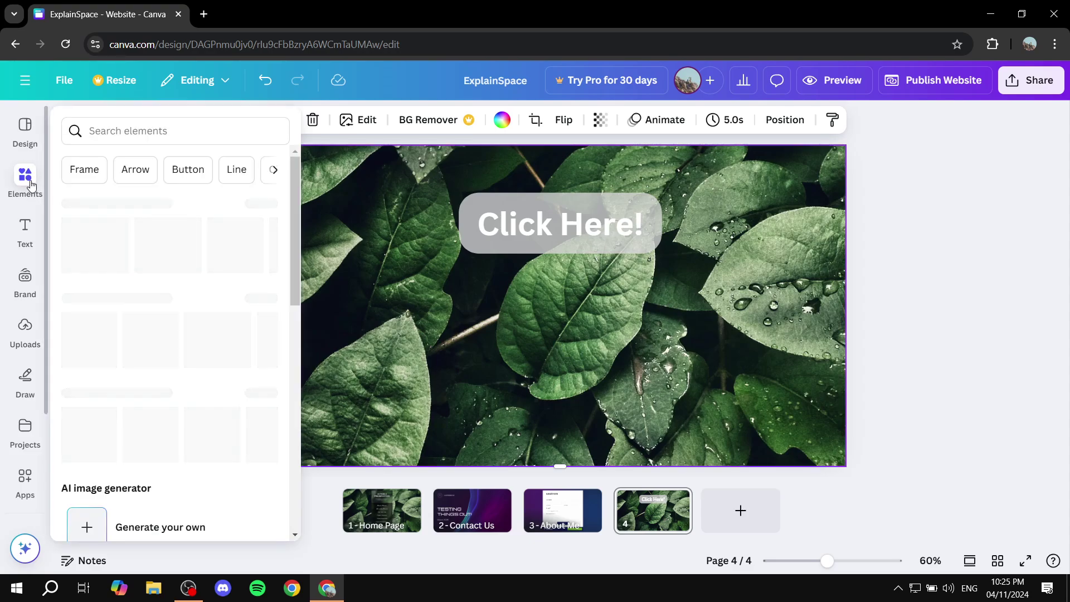
left_click(164, 127)
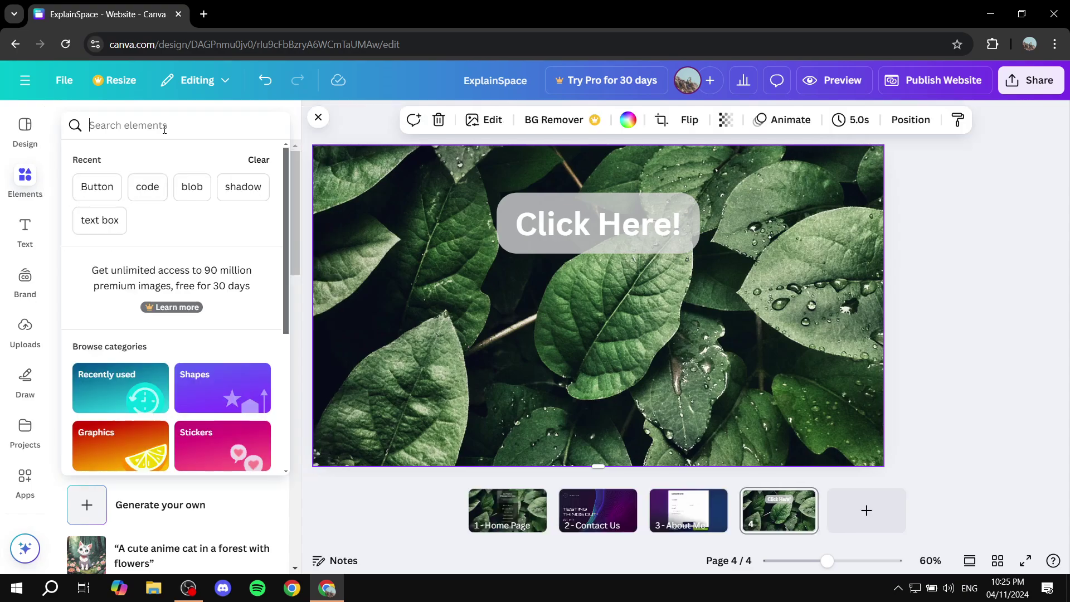
left_click(98, 188)
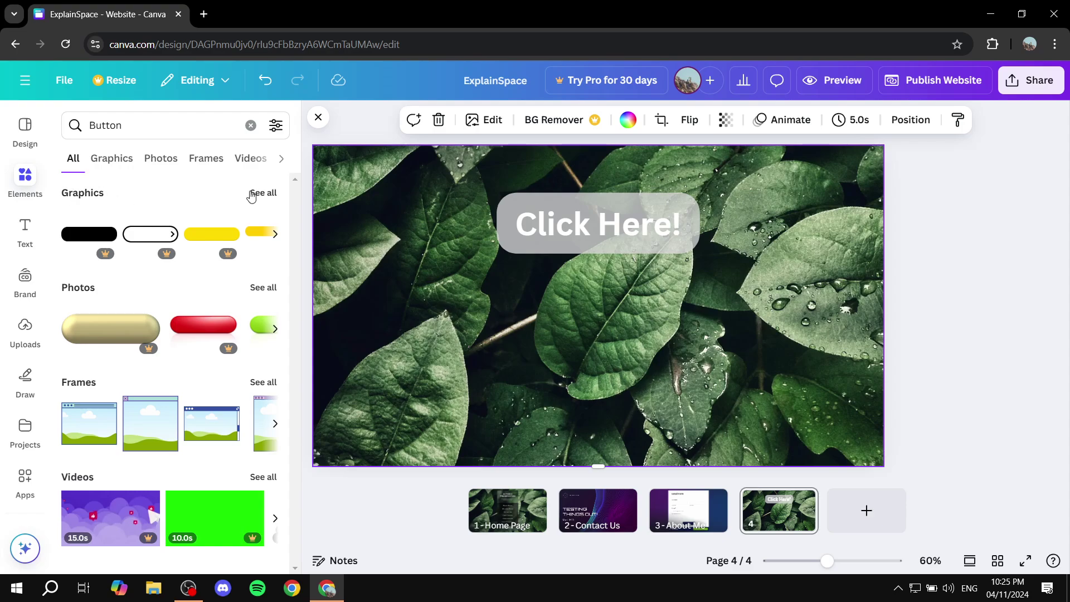
left_click(269, 194)
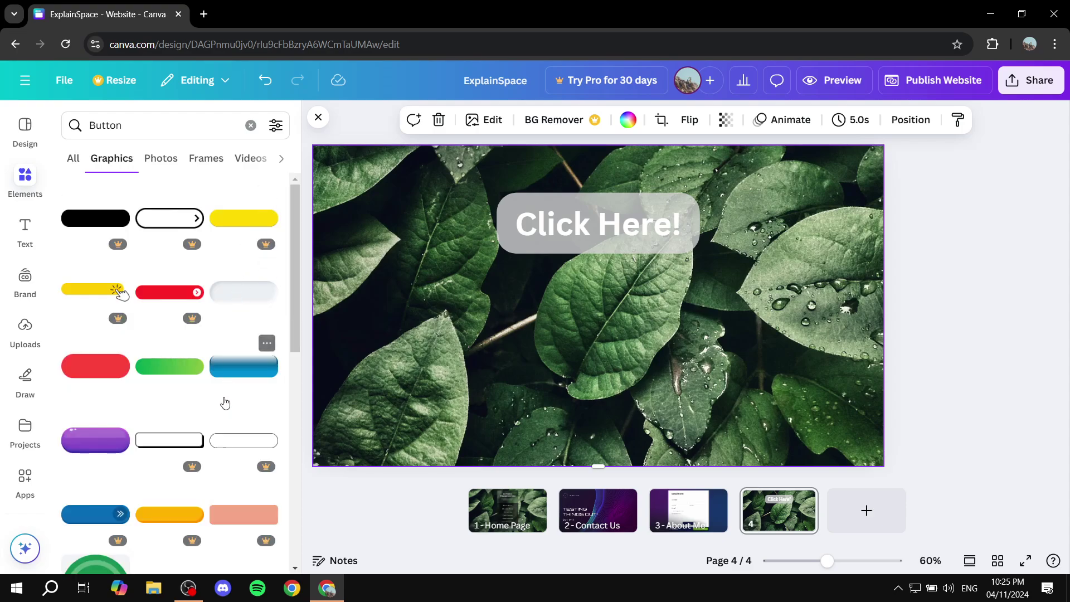
scroll(224, 404, "down", 2)
scroll(234, 377, "down", 3)
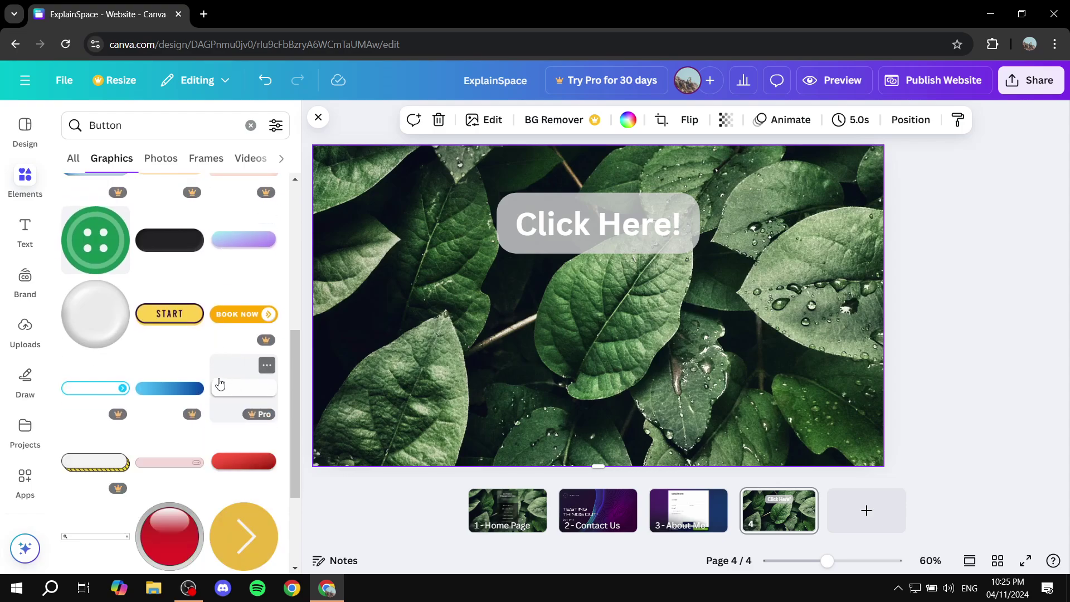
Add the black pill graphic, shrink it and centre it below the grey 'Click Here!' button
left_click(179, 241)
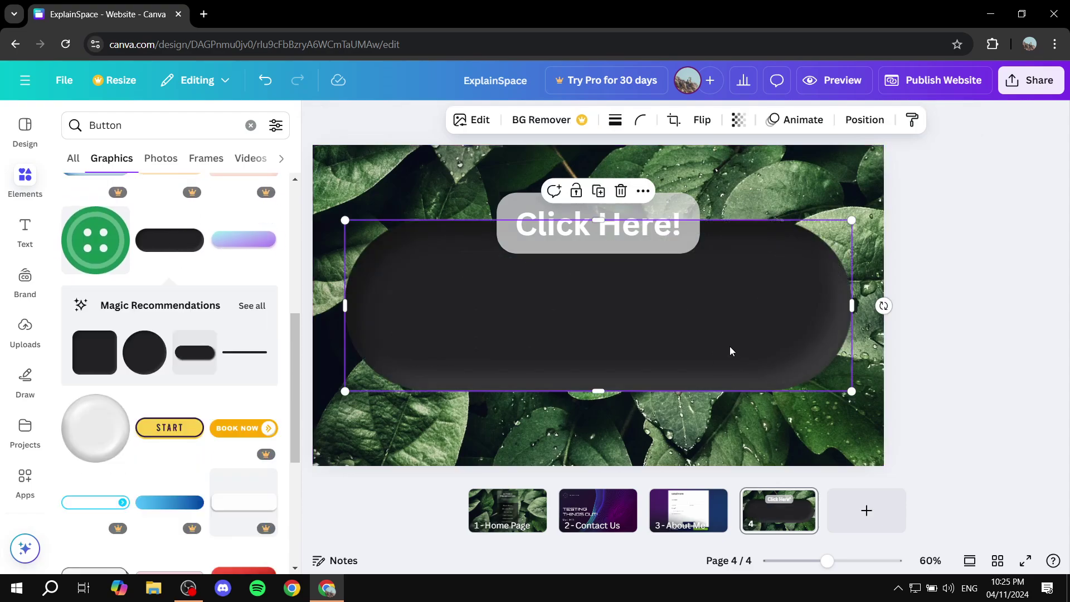
left_click_drag(730, 351, 734, 394)
mouse_move(853, 438)
left_mouse_down()
mouse_move(824, 416)
mouse_move(664, 370)
left_mouse_up()
left_click_drag(581, 330, 665, 337)
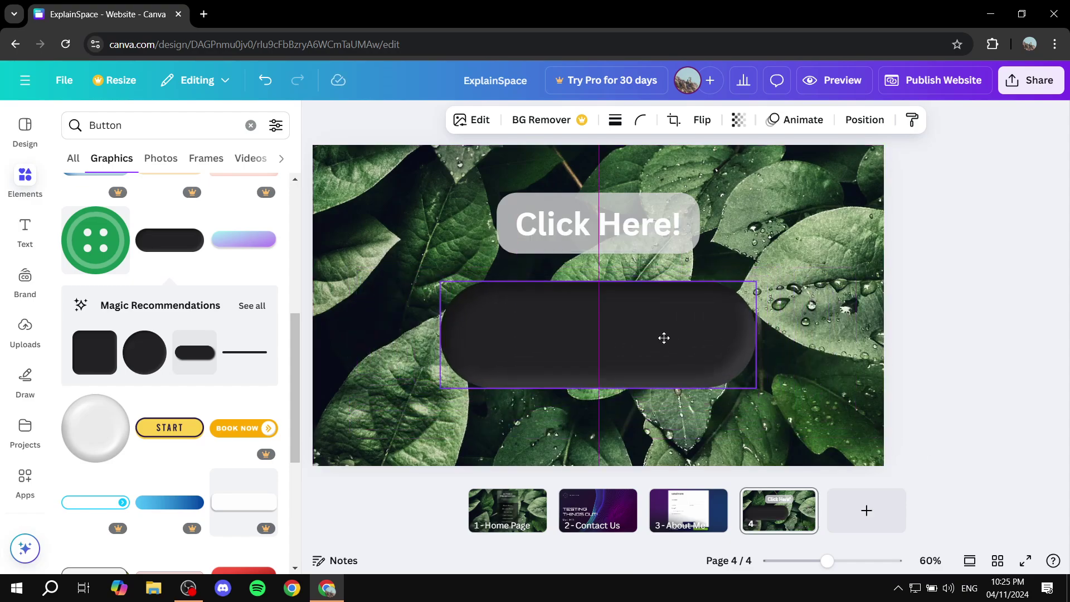
left_click_drag(757, 387, 728, 379)
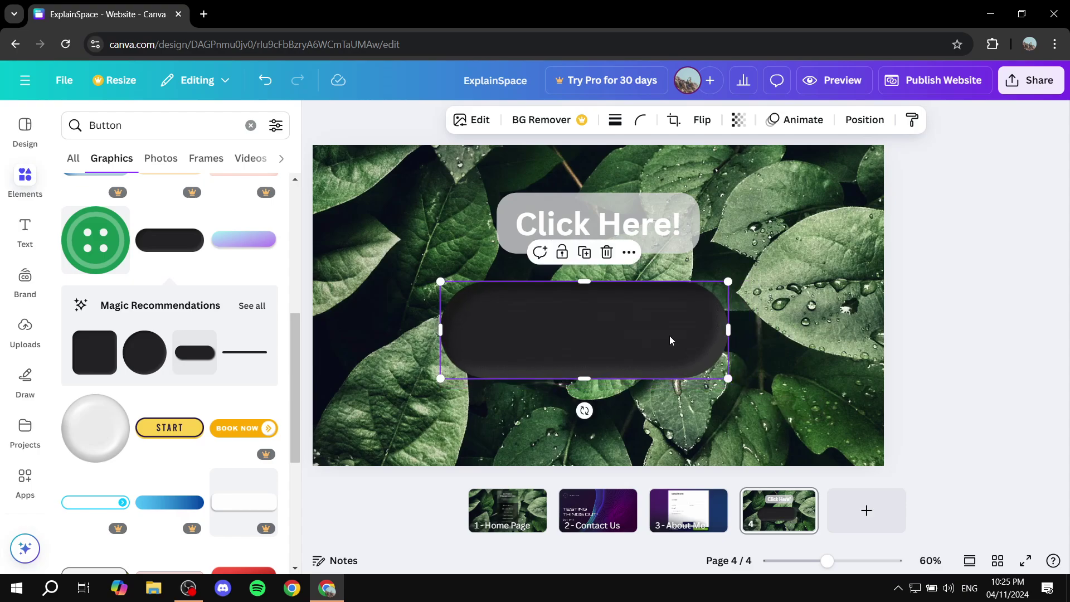
left_click_drag(670, 340, 680, 332)
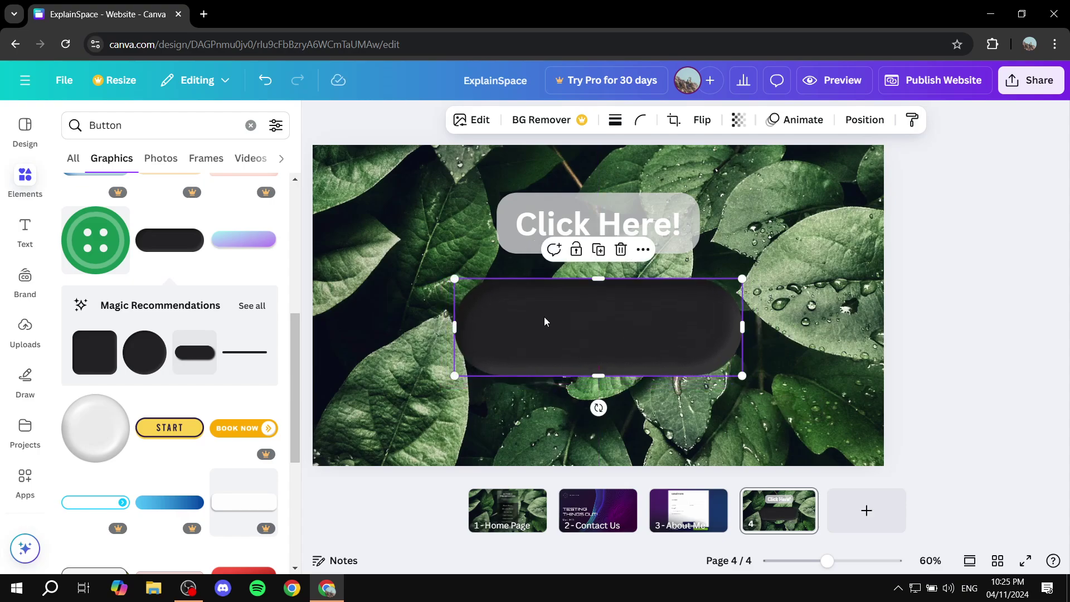
left_click(24, 231)
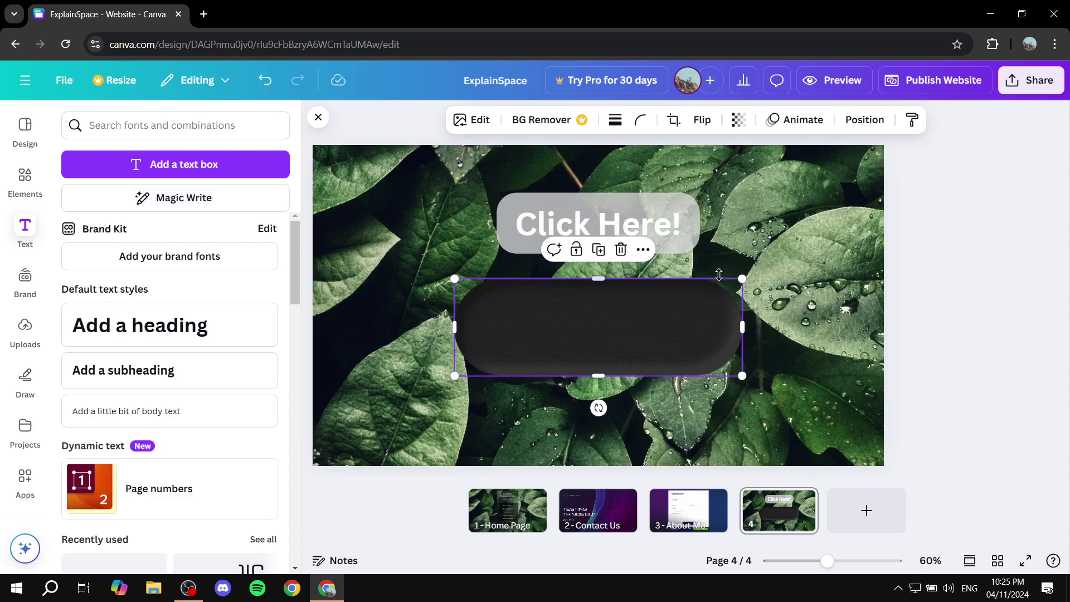
left_click(644, 252)
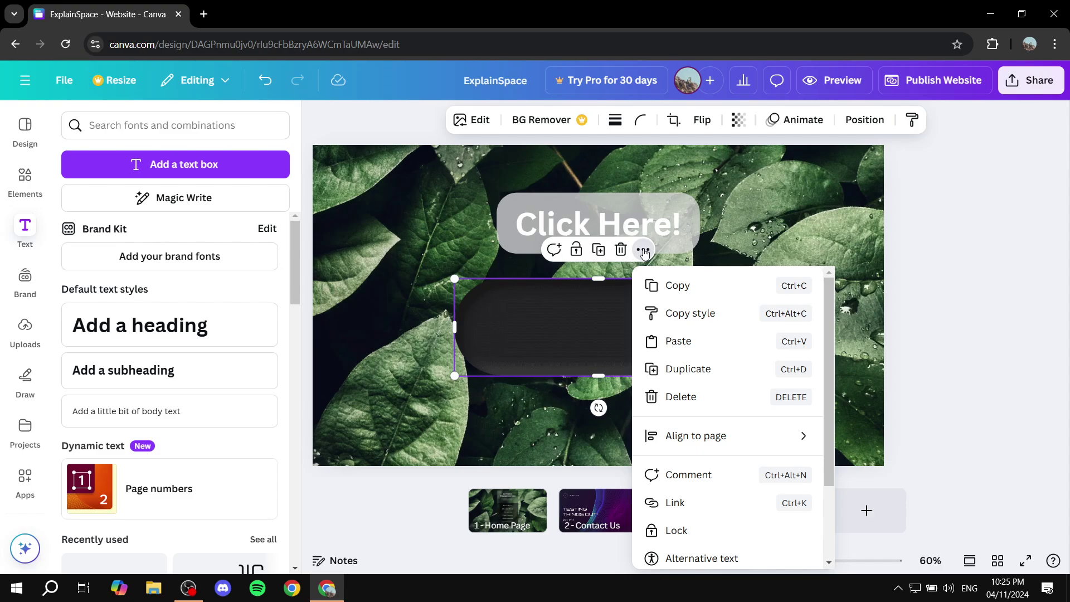
left_click(679, 503)
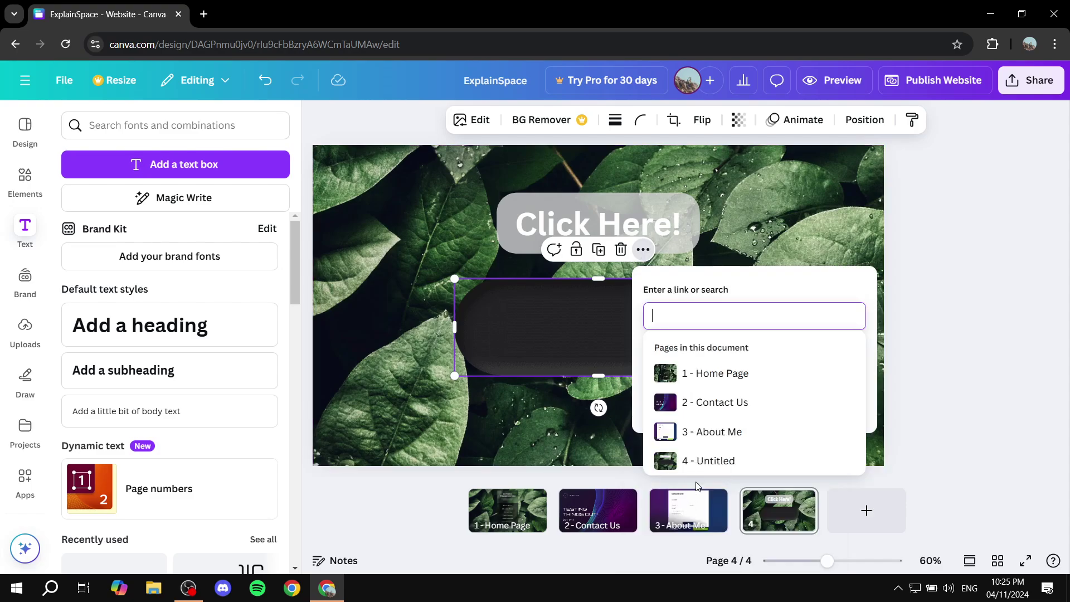
type("google")
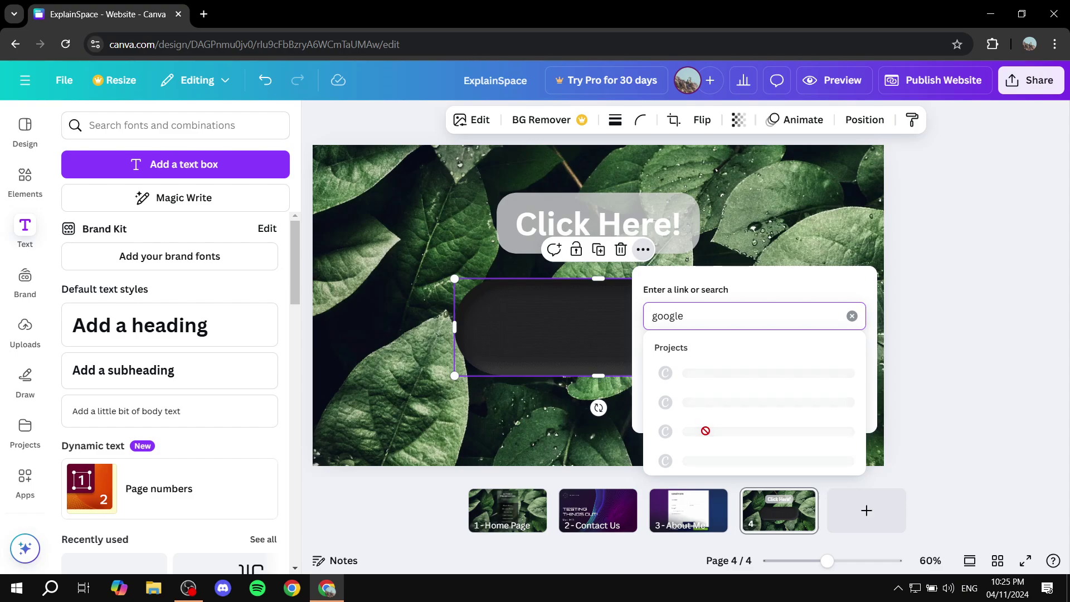
type(".com")
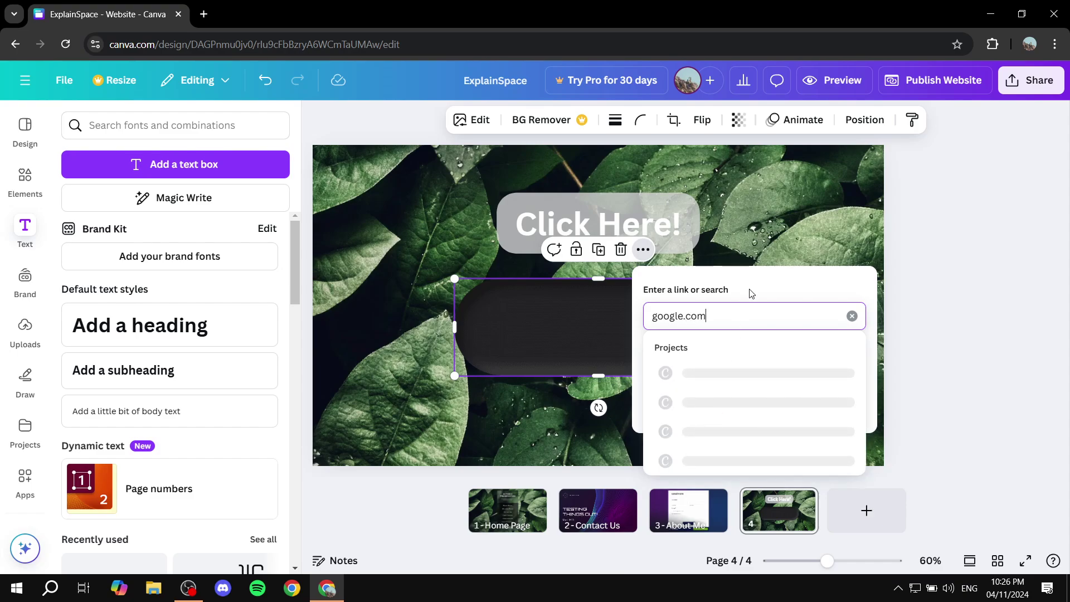
key("Return")
left_click(844, 399)
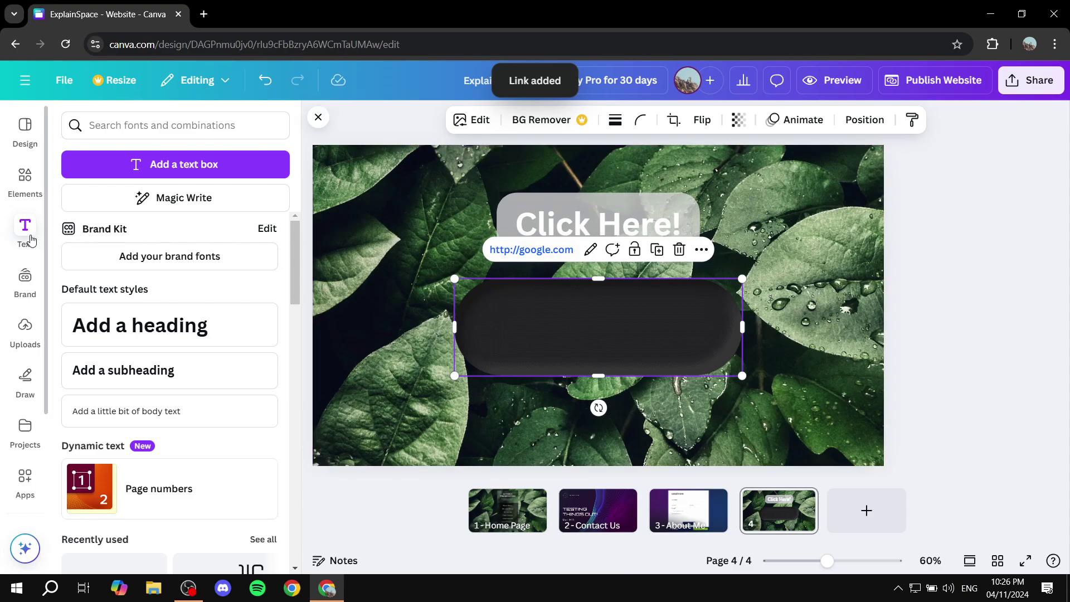
Add a second 'Click Here!' heading and drag it up onto the black pill
left_click(147, 327)
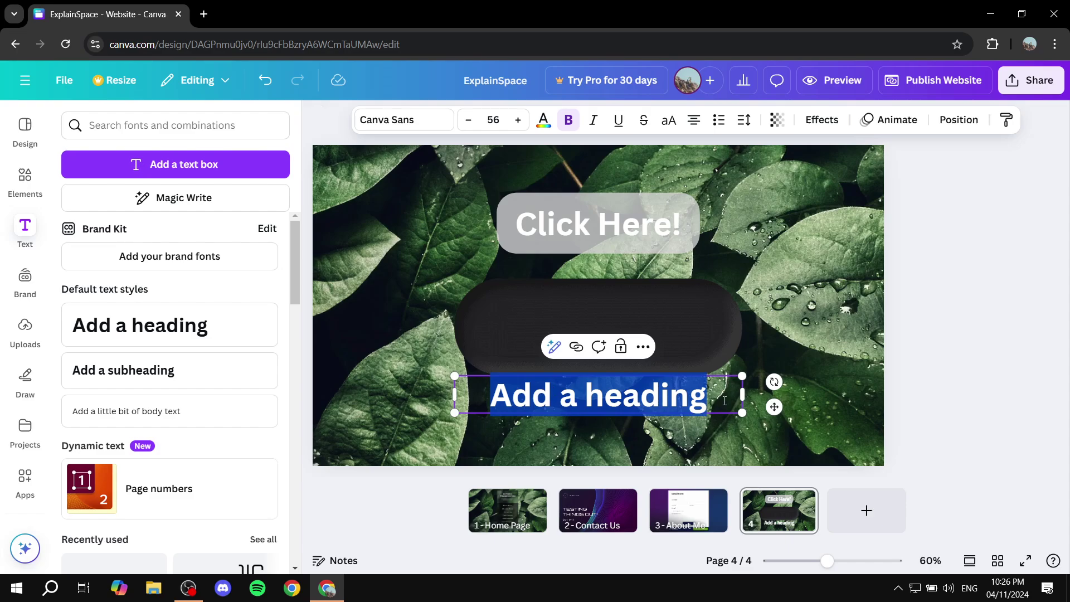
type("Click He")
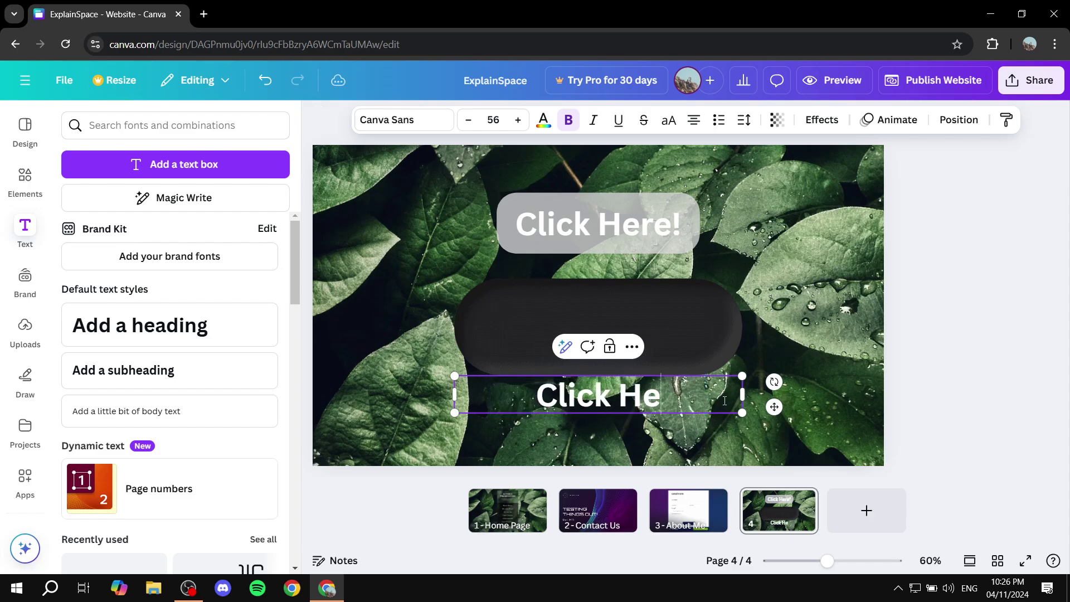
type("re!")
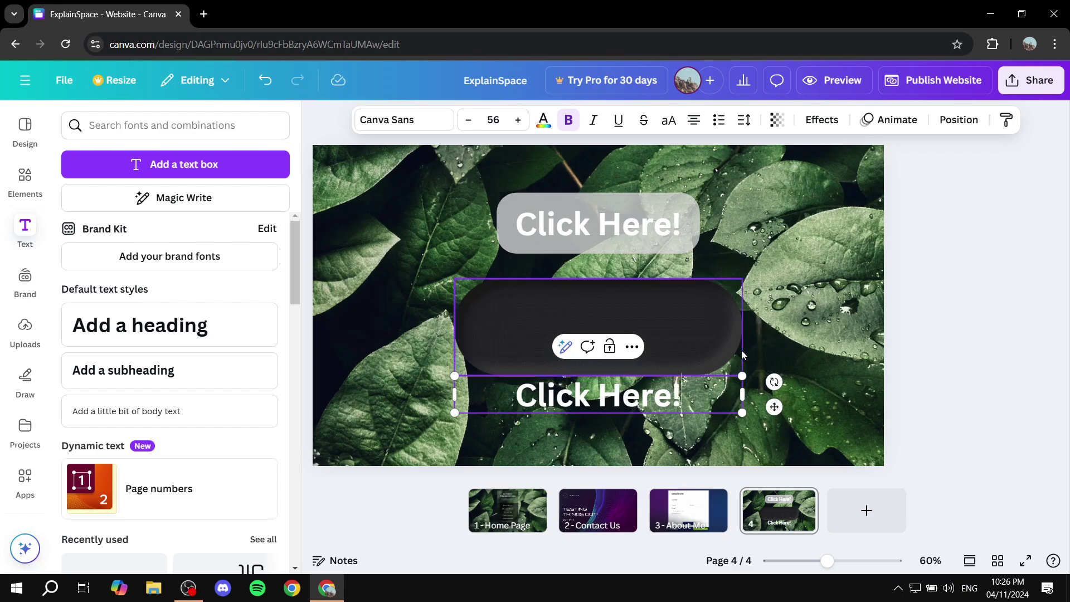
left_click(743, 356)
left_click_drag(705, 381, 704, 323)
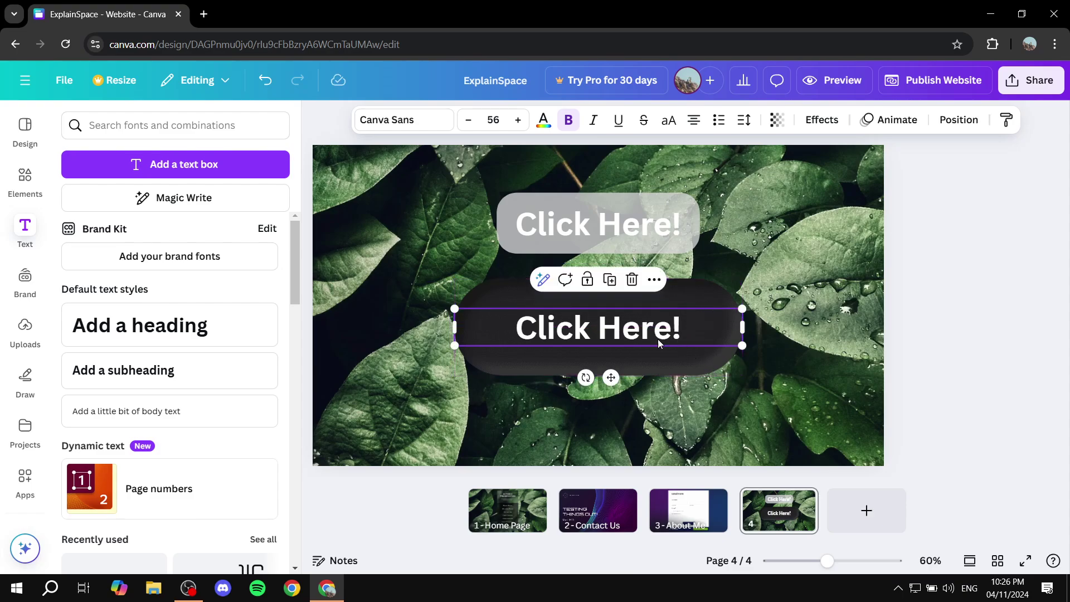
left_click(653, 282)
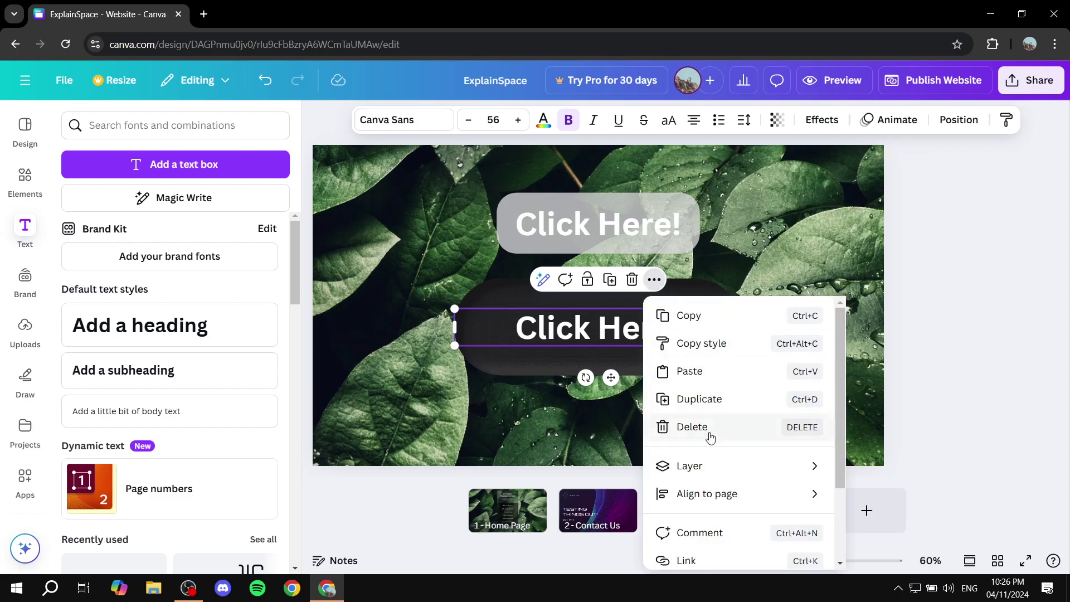
scroll(708, 437, "down", 2)
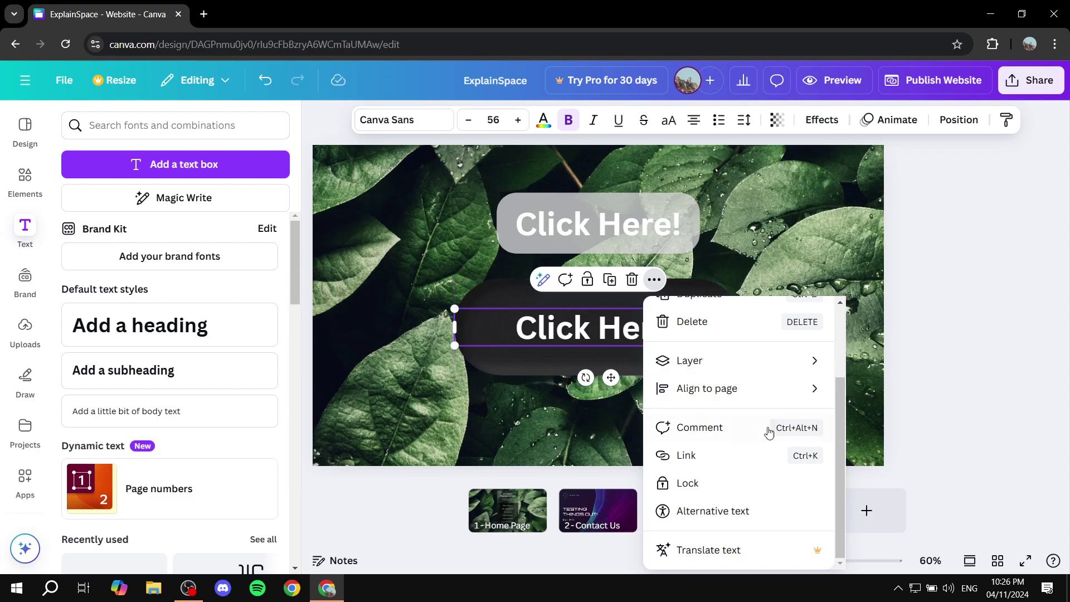
left_click(685, 456)
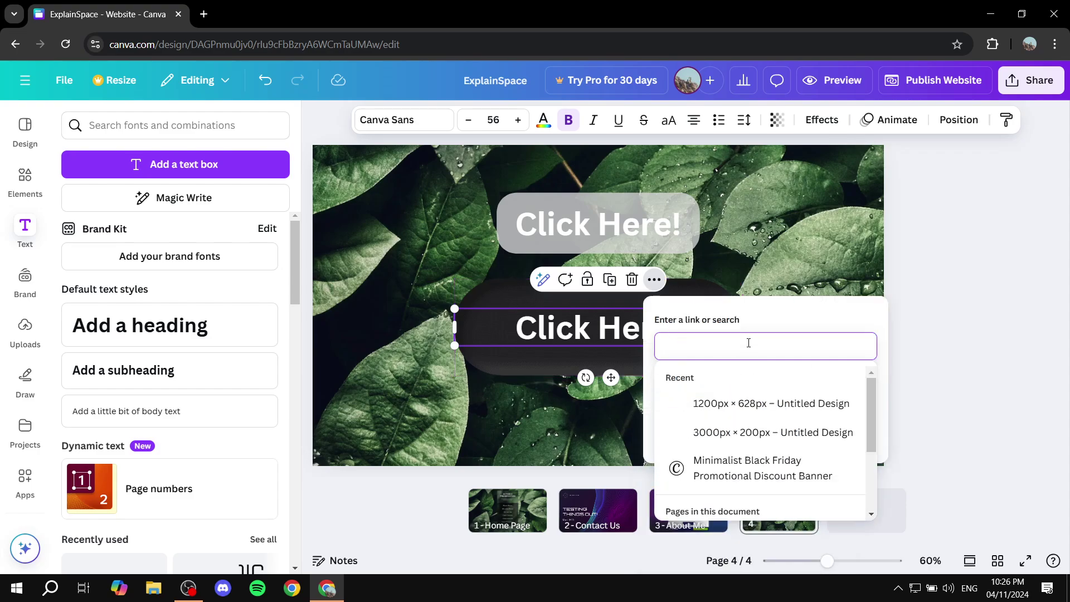
type("google.com")
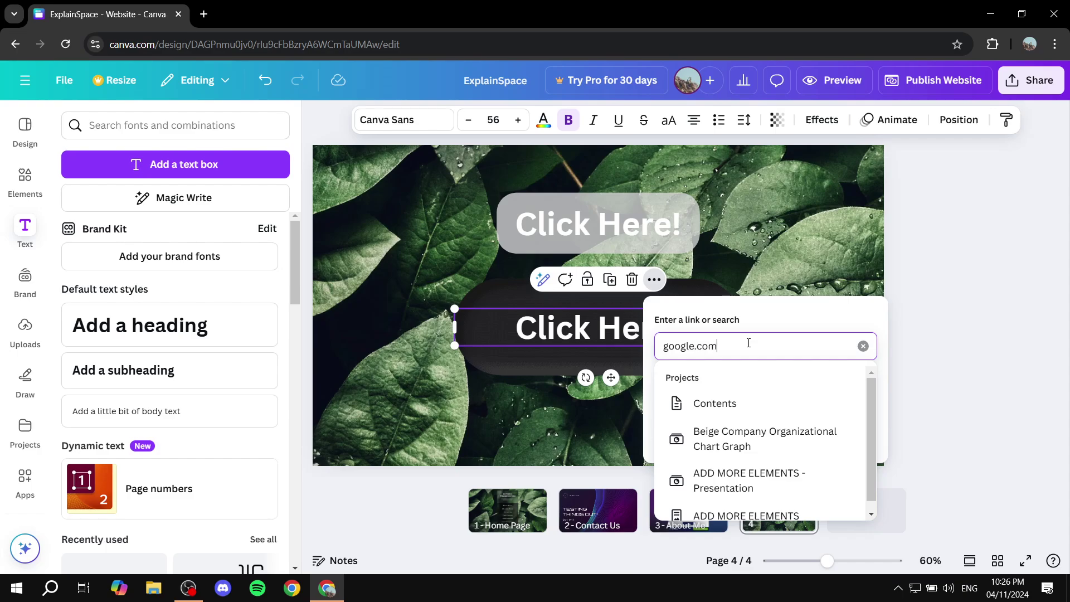
key("Return")
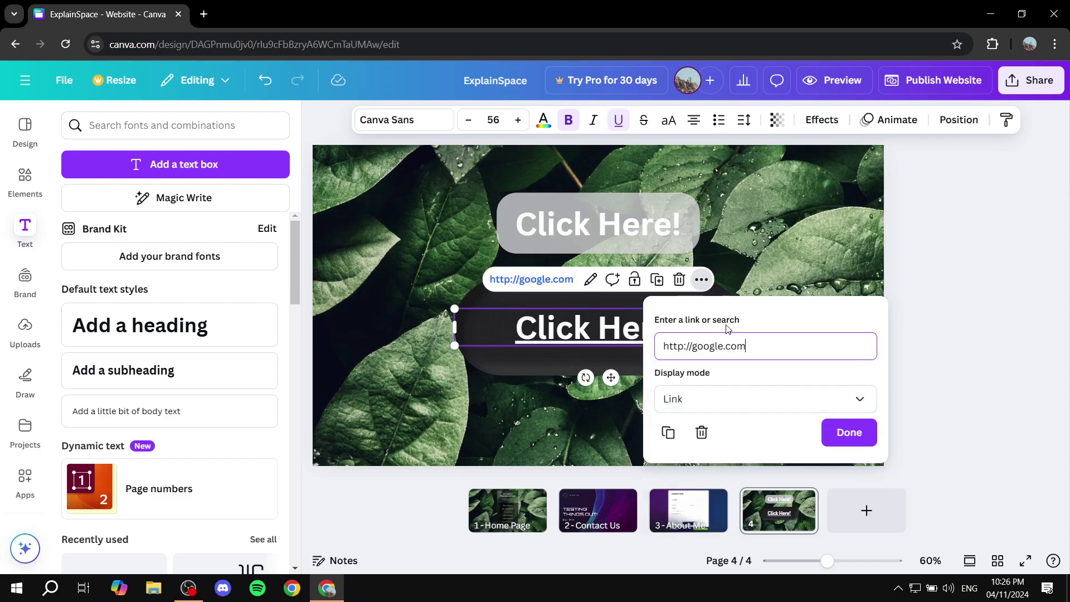
left_click(849, 432)
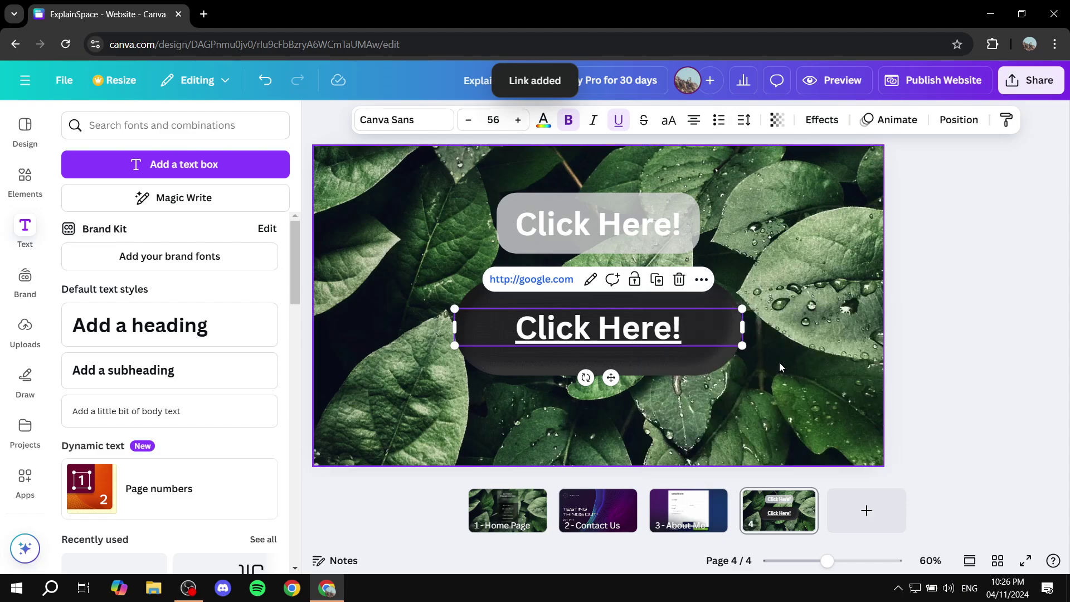
Select the whole 'Click Here!' text on the black pill and turn off its underline
double_click(637, 326)
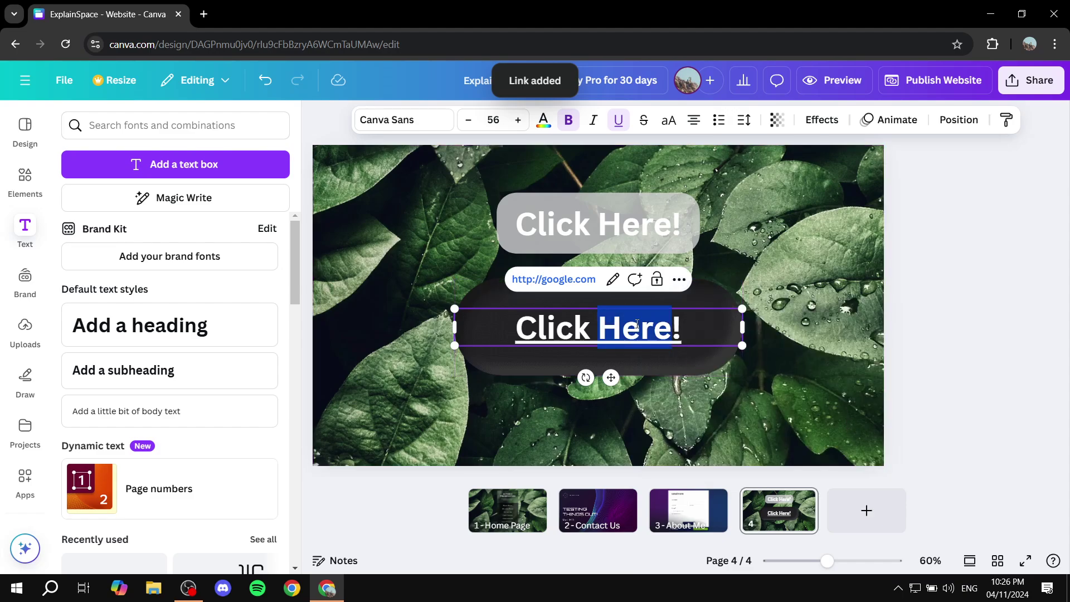
triple_click(638, 327)
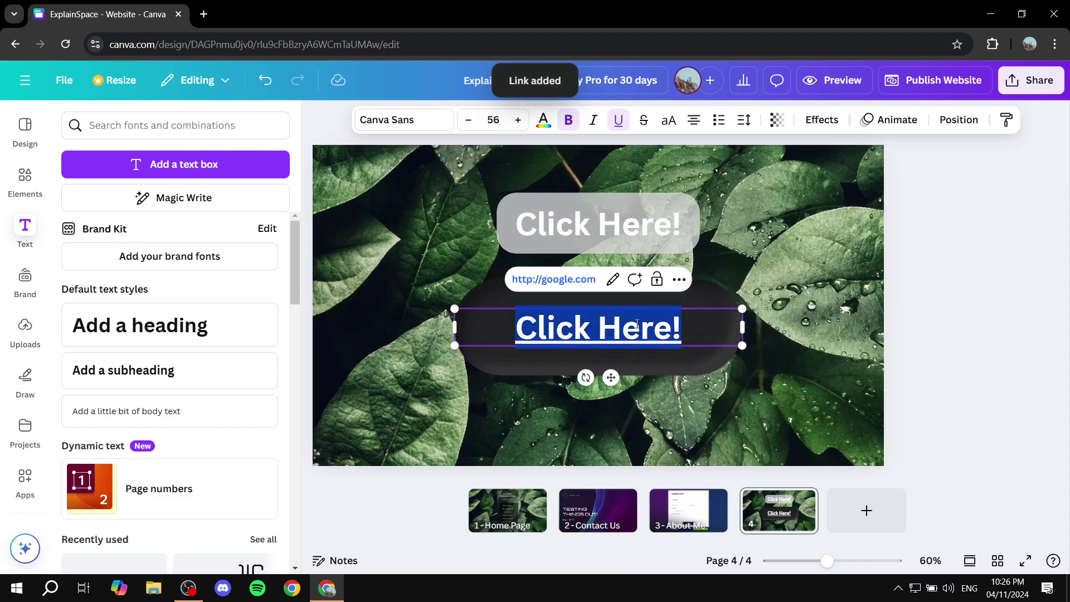
left_click(619, 122)
left_click(819, 307)
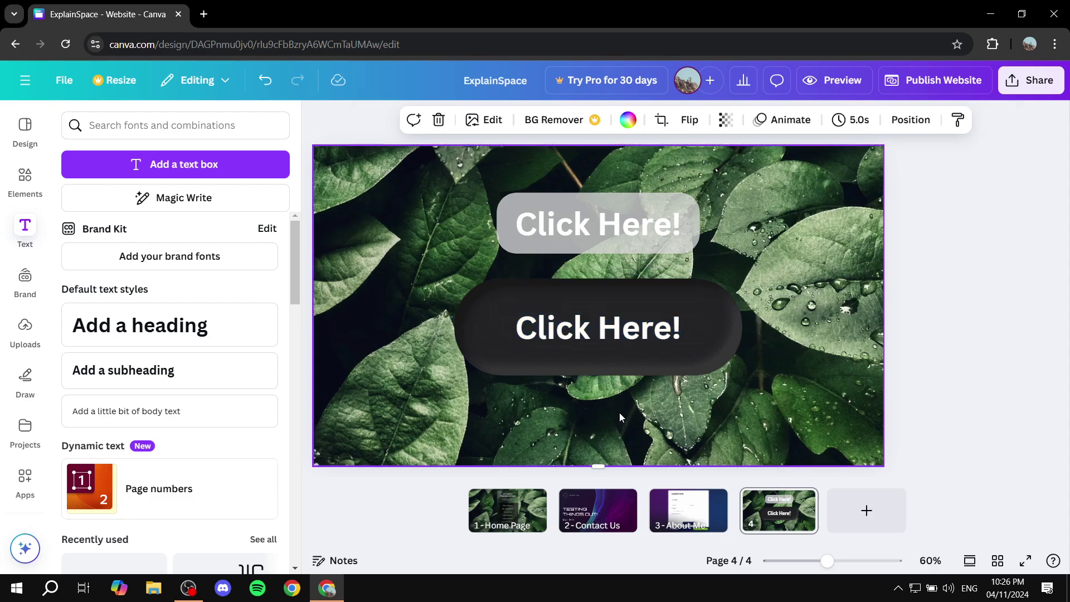